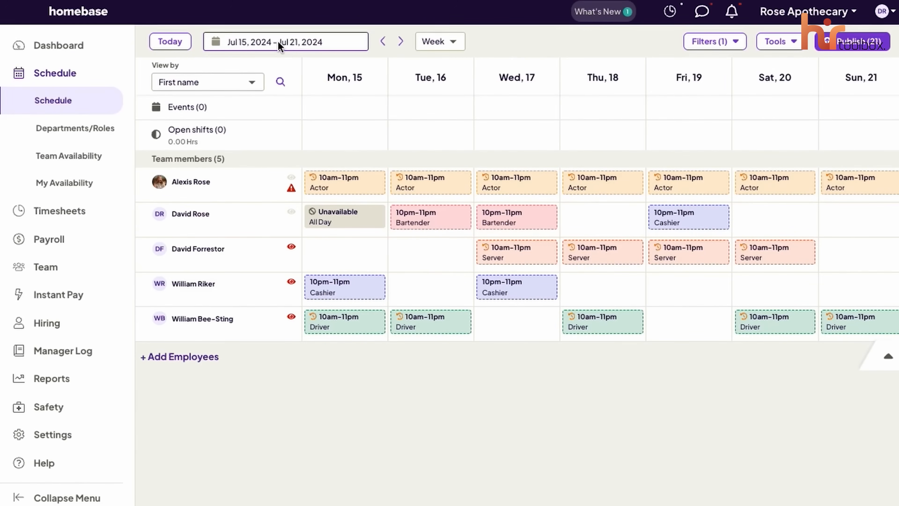
- Start a shift for the second team member on Monday, July 29, from 9:00 am to 6:00 pm and open its role choices
left_click(277, 40)
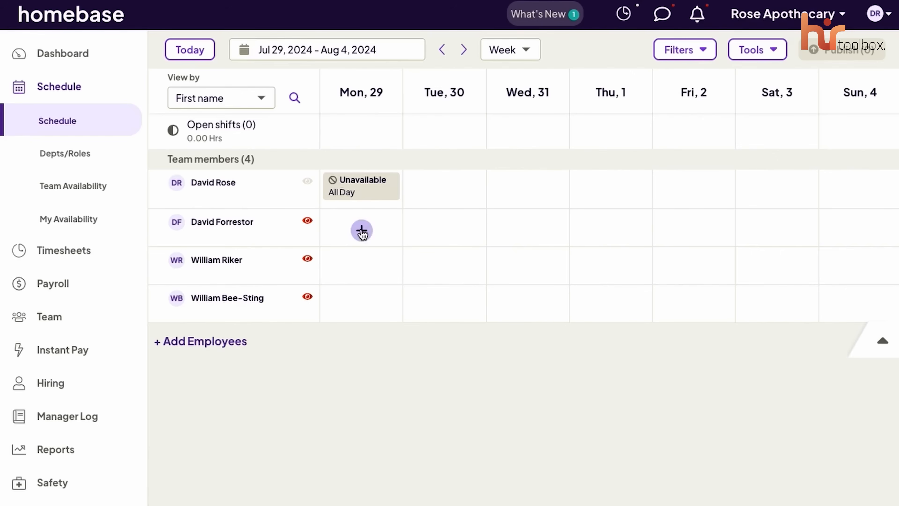
left_click(361, 228)
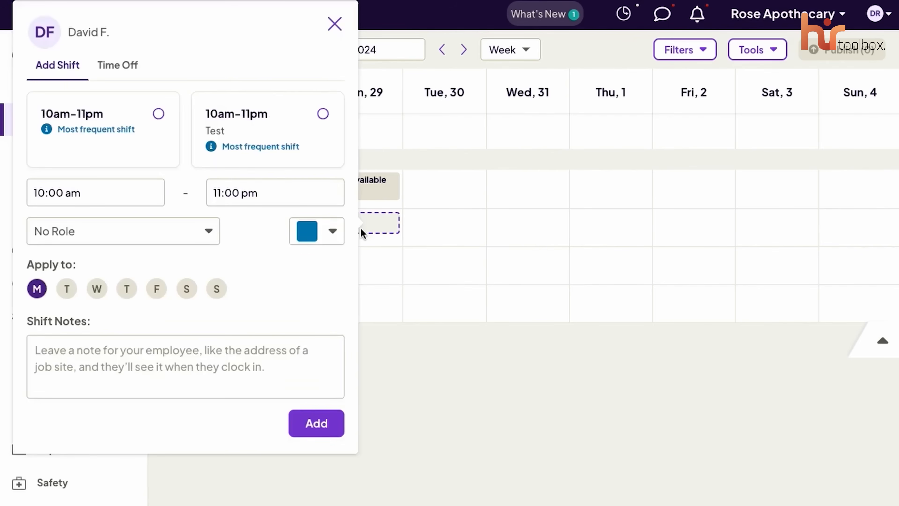
left_click(114, 192)
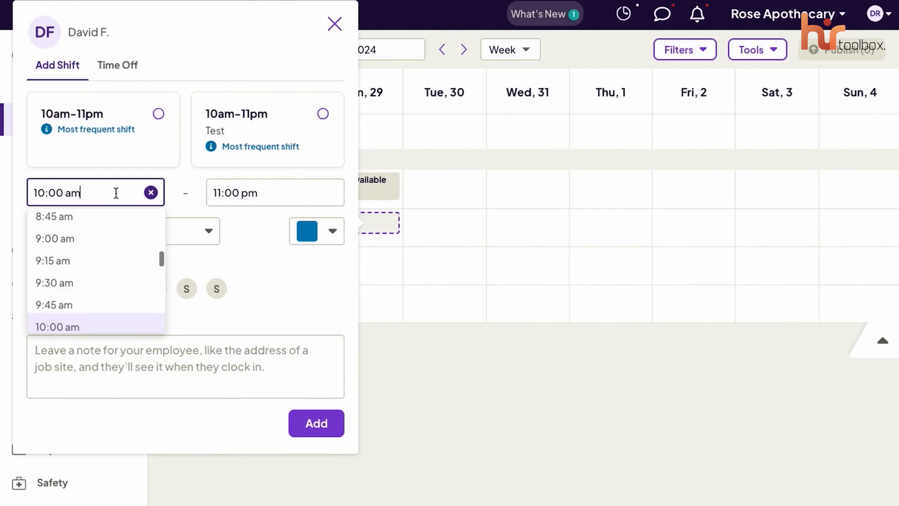
left_click(89, 244)
left_click(244, 197)
left_click(240, 247)
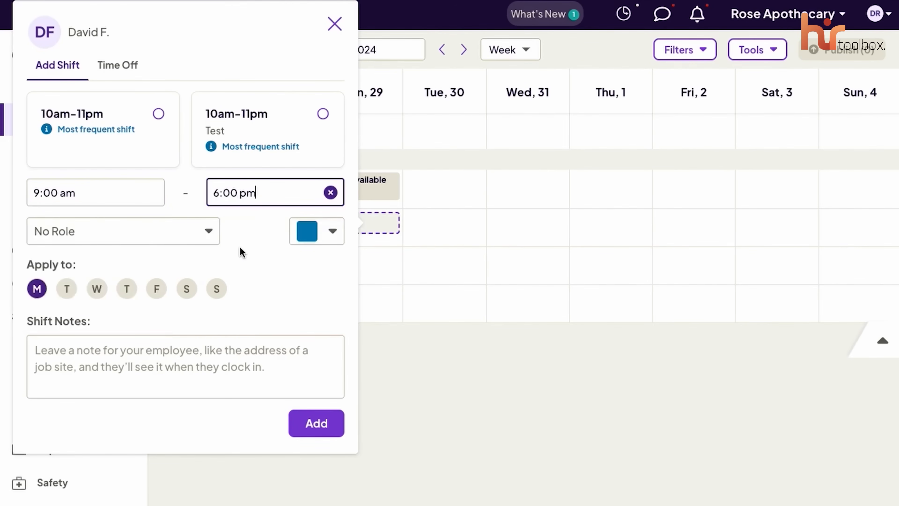
left_click(117, 233)
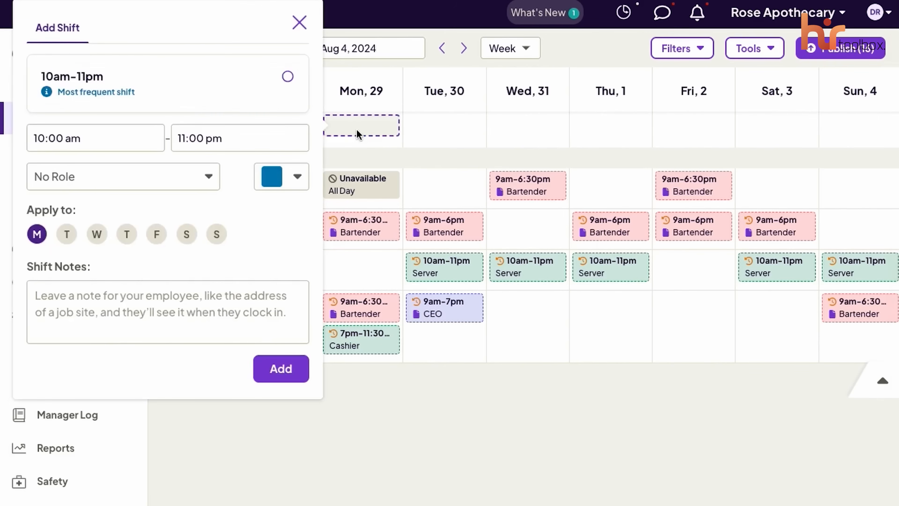
- Add an open Bartender shift on Monday, July 29, and move the third team member's Tuesday Server shift to the open shifts
left_click(203, 177)
left_click(129, 310)
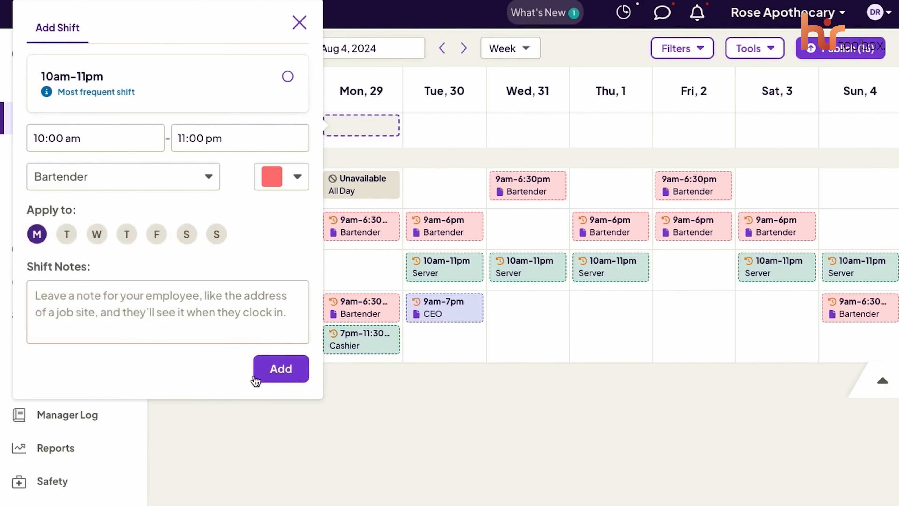
left_click(276, 370)
left_click_drag(440, 276, 437, 141)
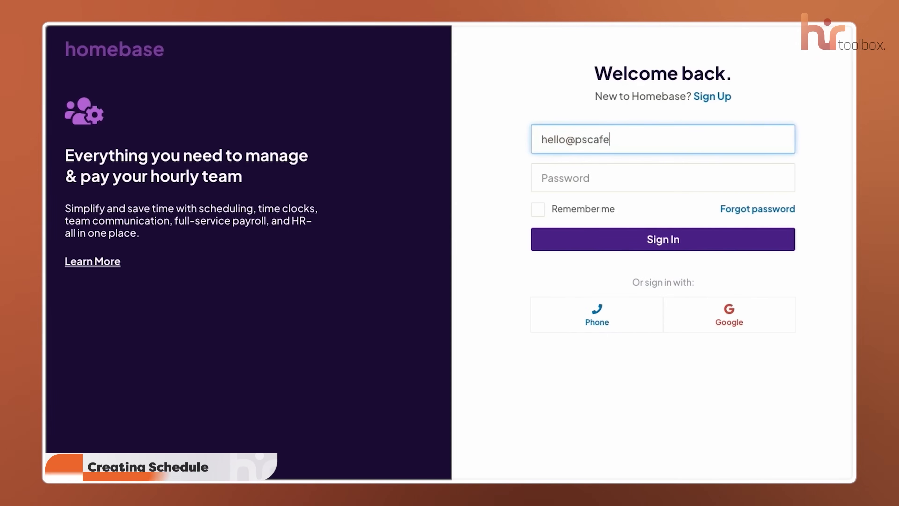
- Sign in with the account e-mail and password, and open the team schedule
type(".com")
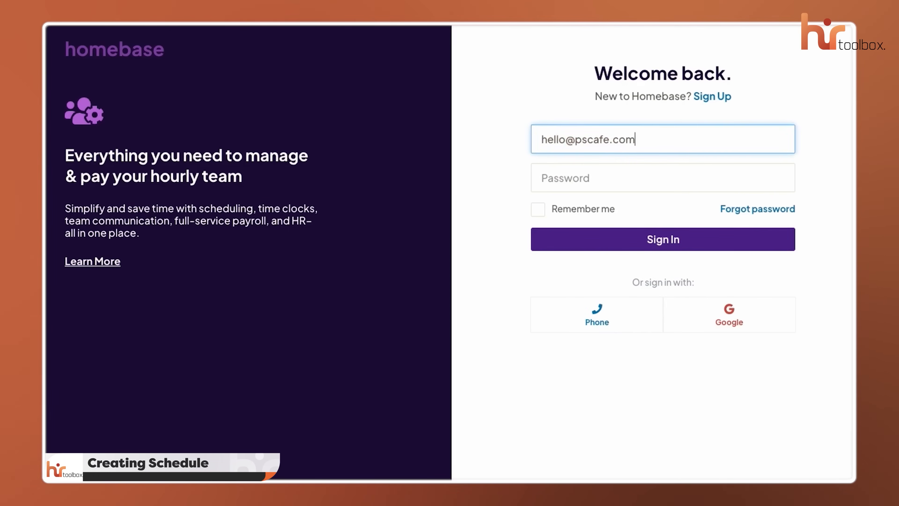
key("Tab")
type("•••••••••••••")
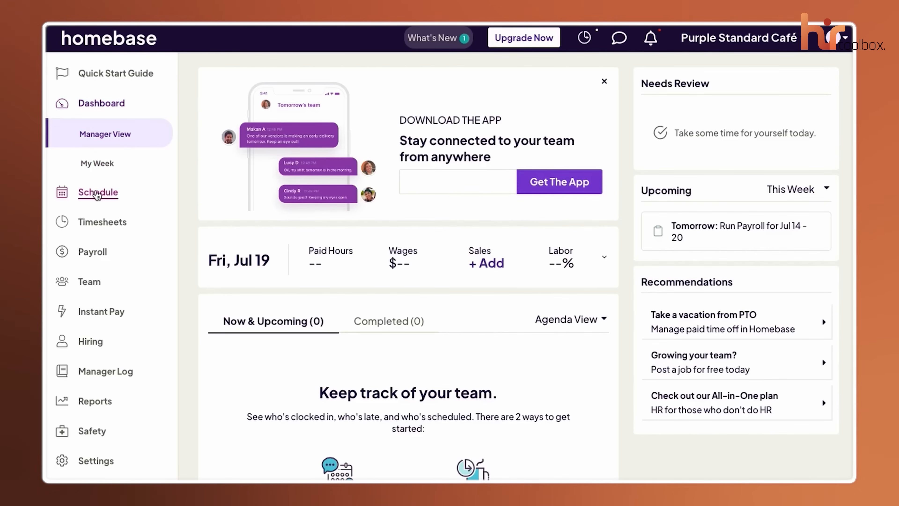
left_click(98, 193)
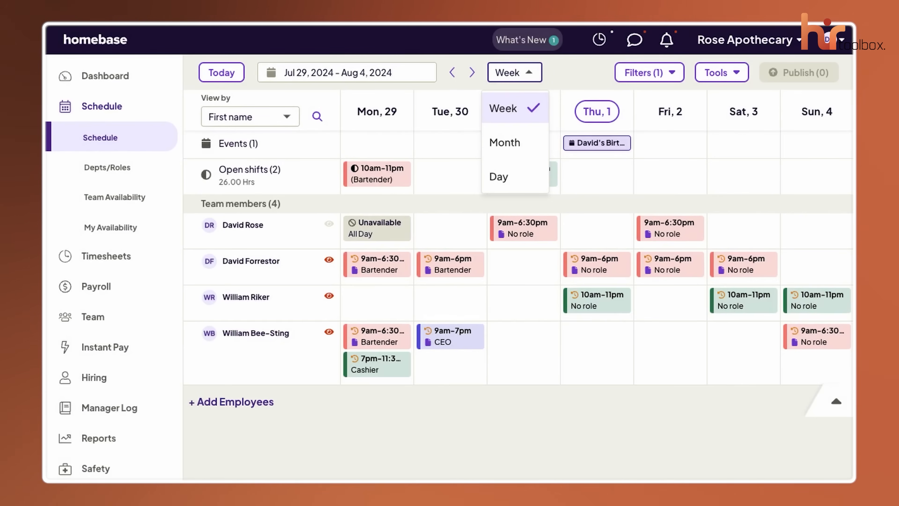
- Leave the schedule's view period on Week and open the date range for choosing dates
key("Escape")
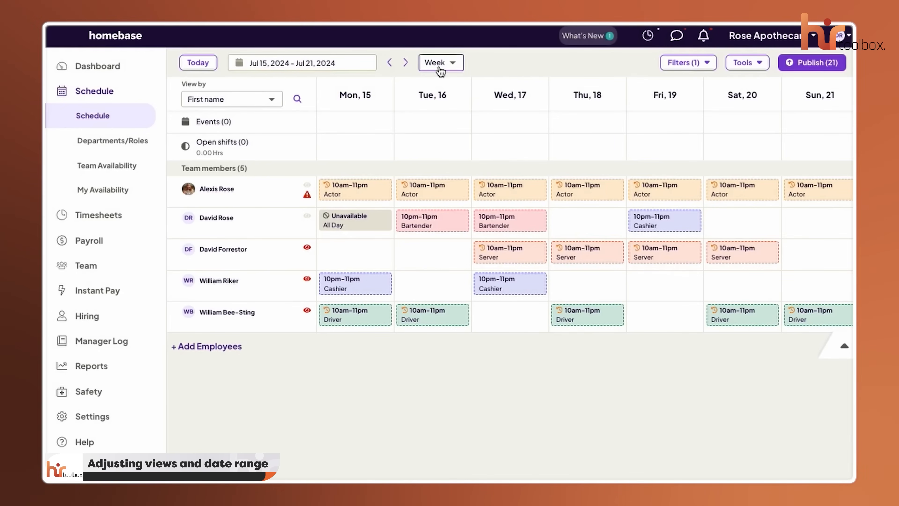
left_click(295, 62)
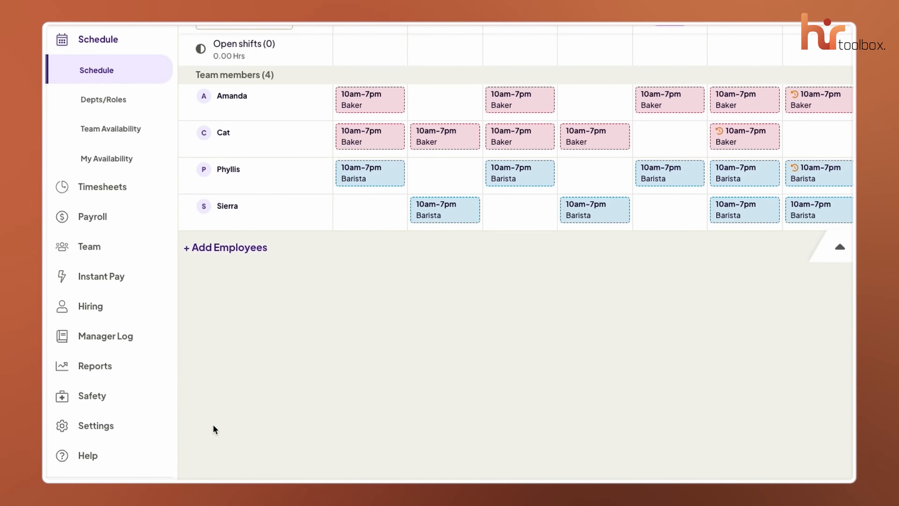
- Open the Schedule Enforcement settings and choose a starting day for the work week
left_click(102, 426)
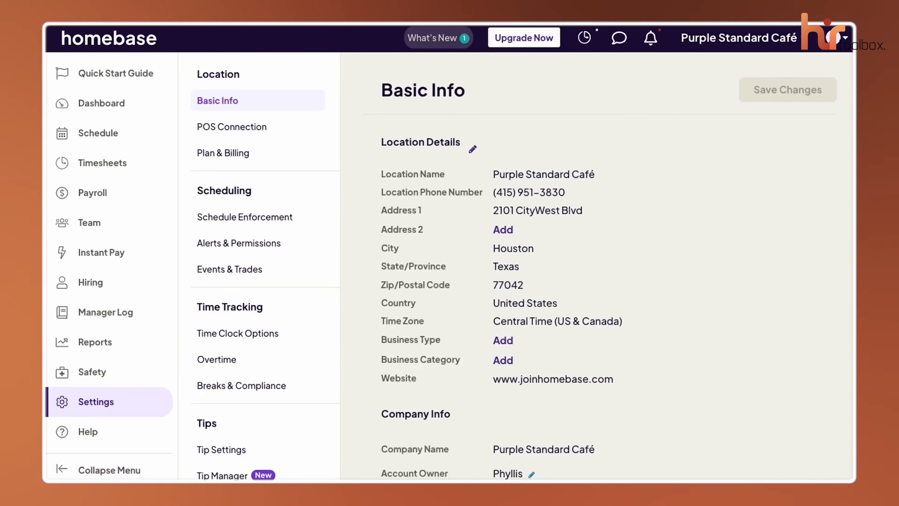
left_click(256, 222)
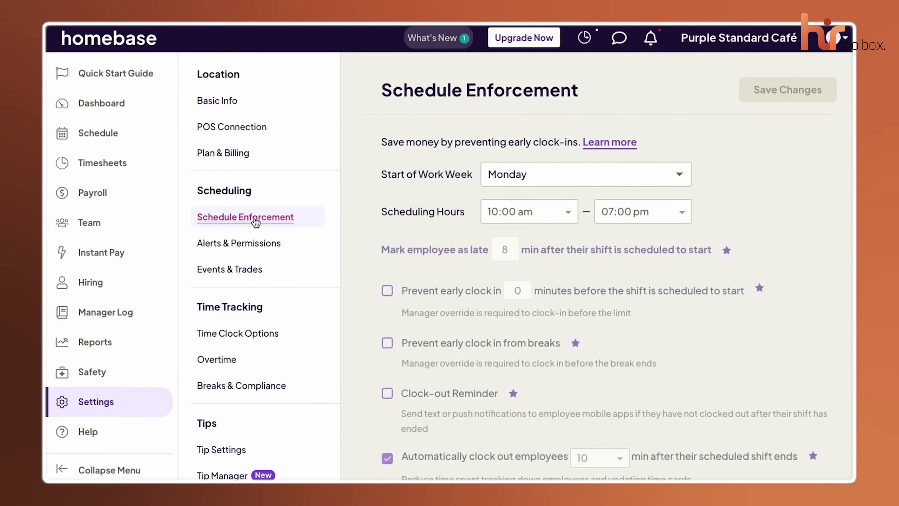
left_click(548, 177)
left_click(540, 413)
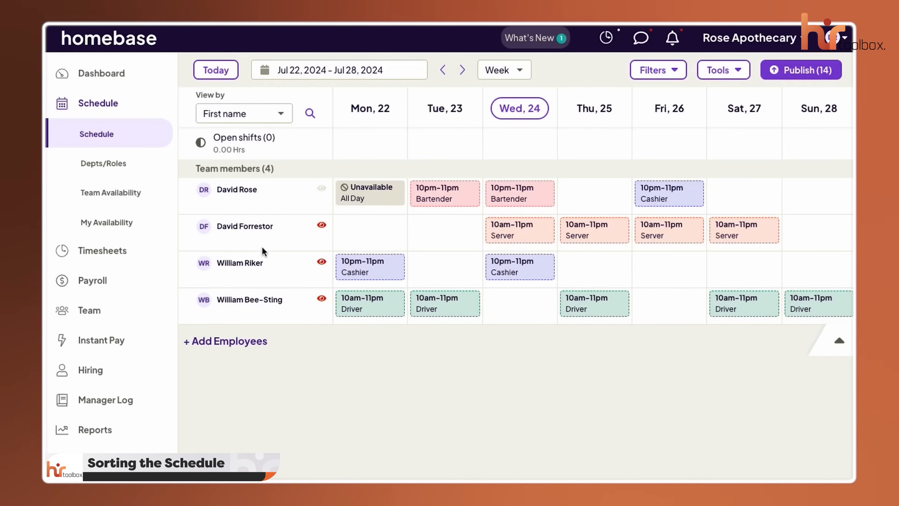
- Sort the schedule by last name, switch it to custom order and move the last team member's row
left_click(239, 112)
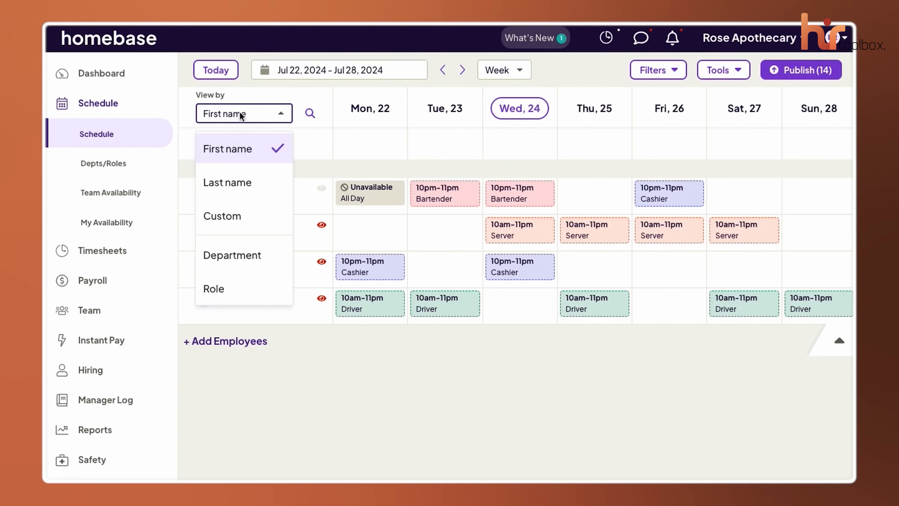
left_click(239, 179)
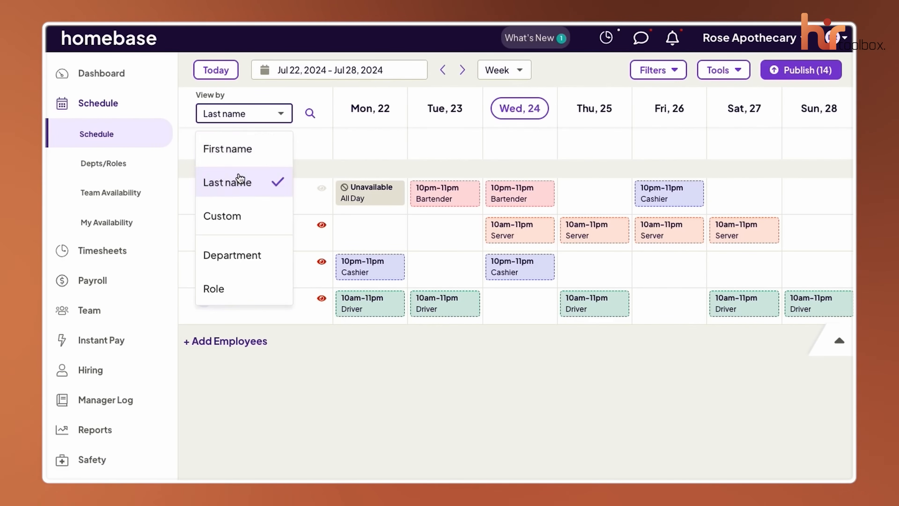
left_click(237, 120)
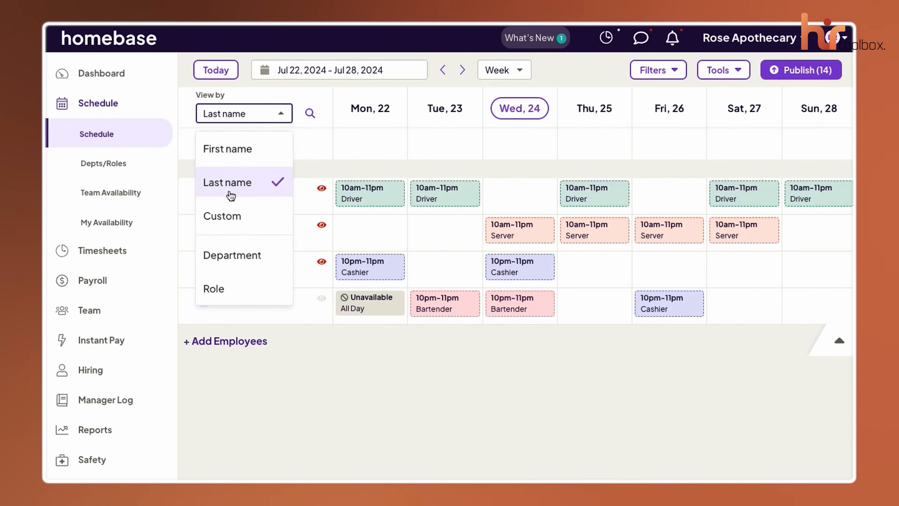
left_click(233, 215)
mouse_move(189, 306)
left_mouse_down()
mouse_move(187, 231)
mouse_move(188, 304)
left_mouse_up()
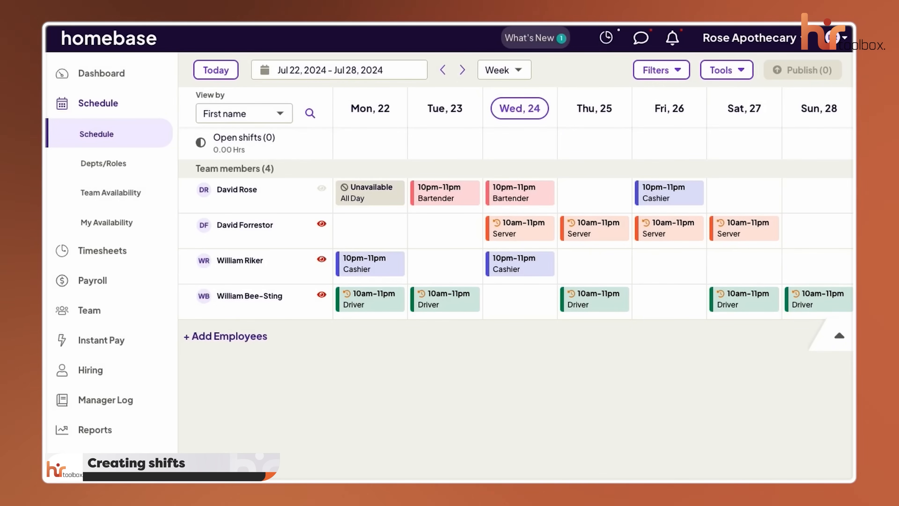
- In the week of Jul 29 – Aug 4, 2024, start a Monday shift for the second team member from 9:00 am to 6:00 pm
left_click(462, 70)
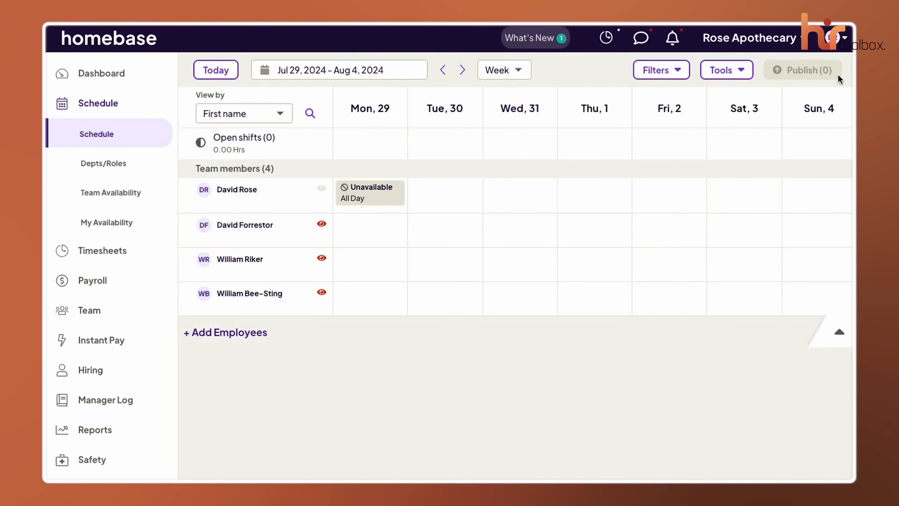
left_click(371, 234)
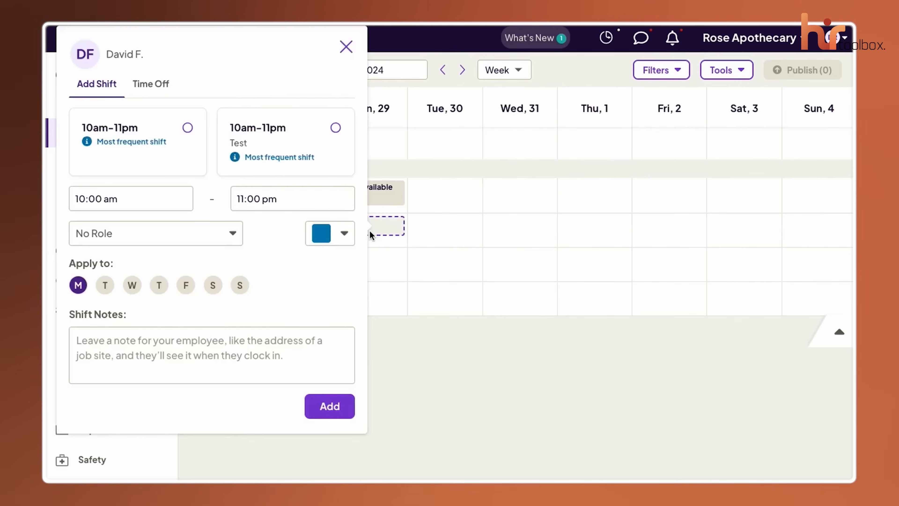
left_click(149, 199)
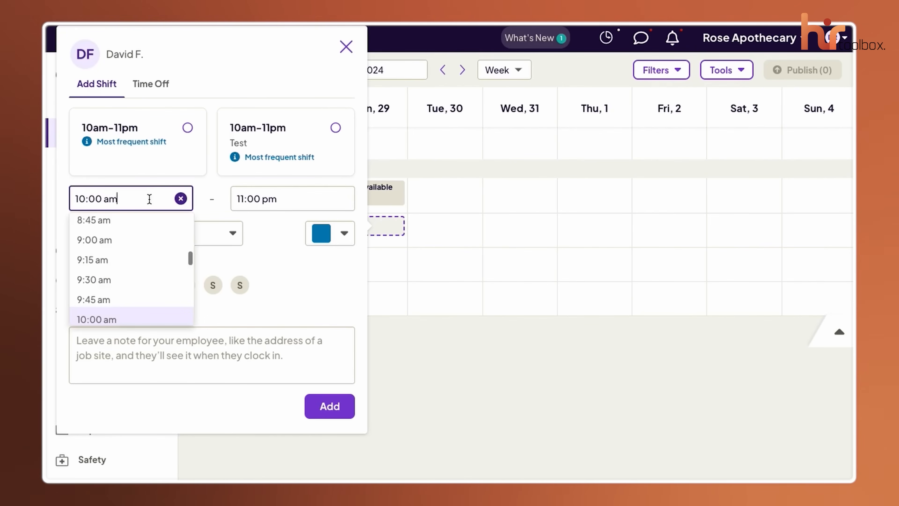
left_click(122, 245)
left_click(265, 202)
left_click(260, 252)
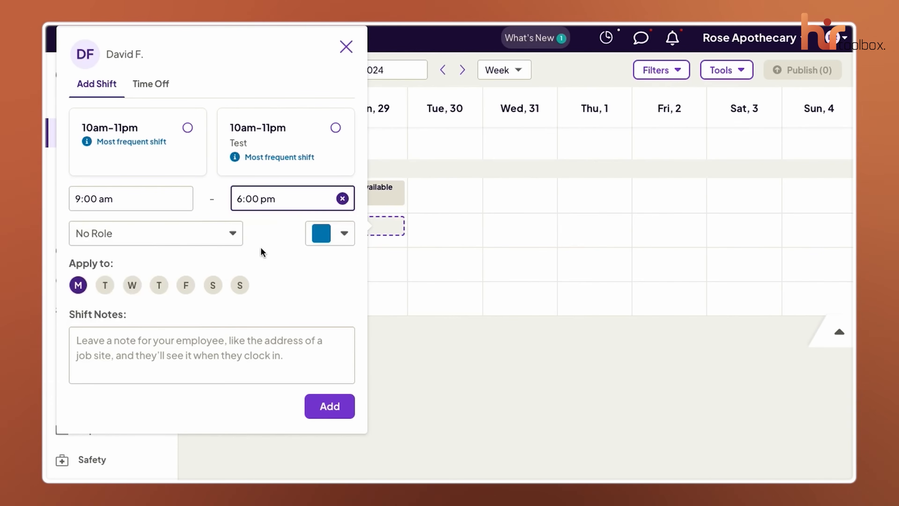
- Assign the Bartender role to the shift and apply it to Monday, Tuesday, Thursday, Friday and Saturday
left_click(151, 235)
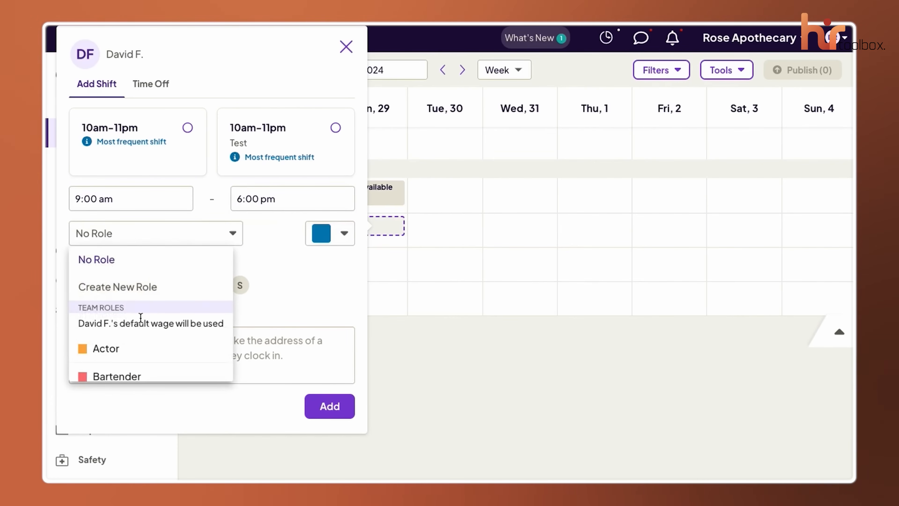
left_click(134, 374)
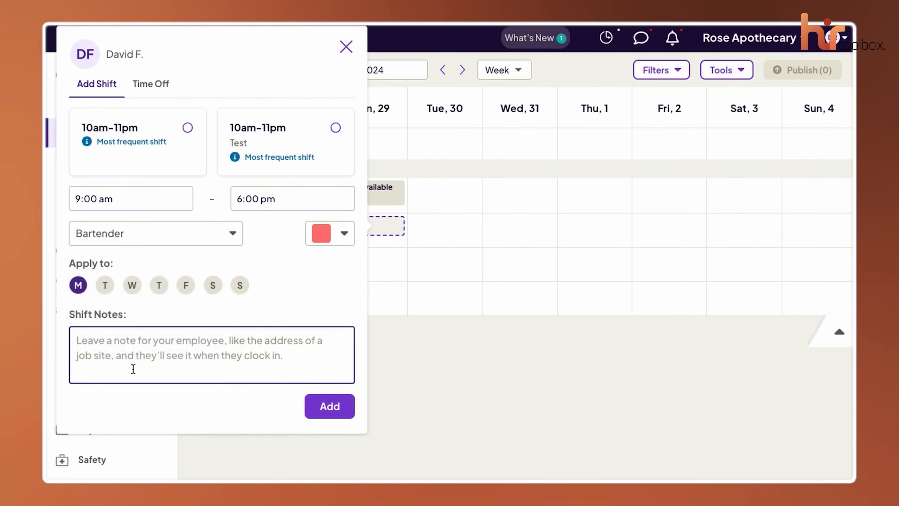
left_click(159, 286)
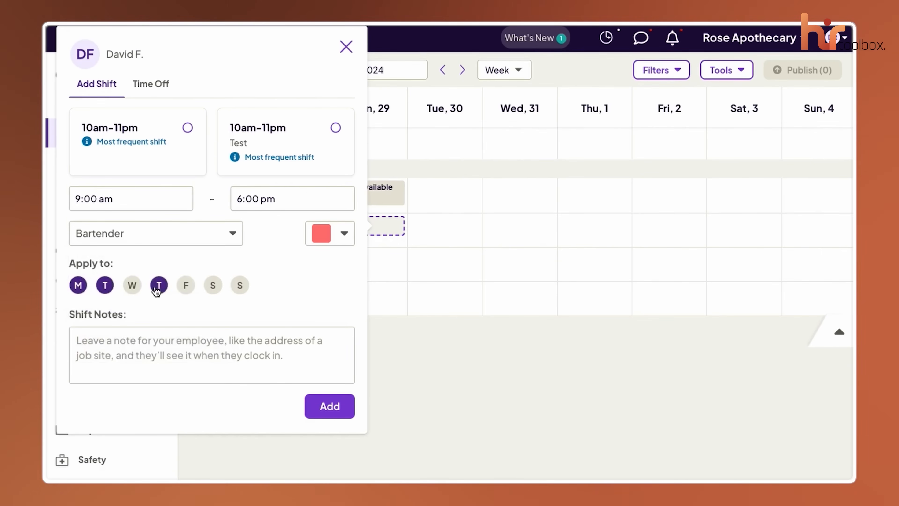
left_click(186, 285)
left_click(213, 286)
- Enter the shift note "Remember to take out the trash at the end of your shift!" and add the shifts to the schedule
left_click(105, 356)
type("R")
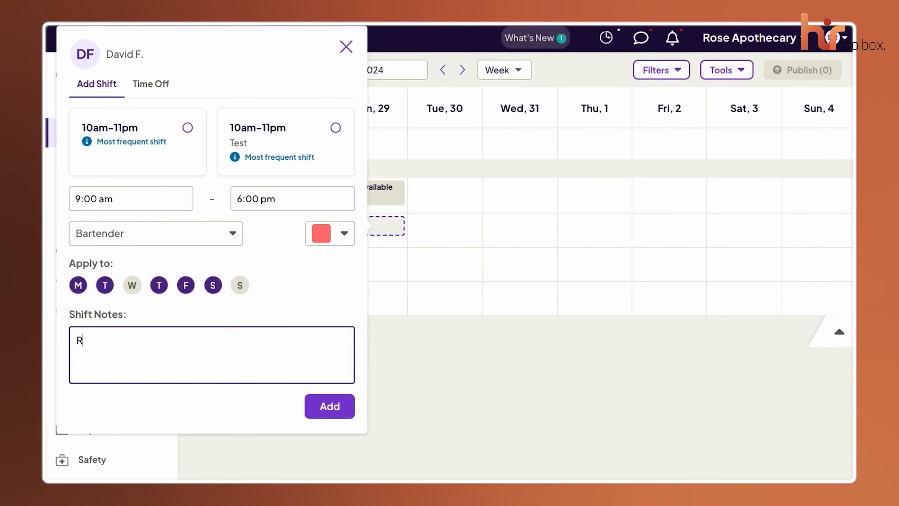
type("emember to take out the trash at the end ")
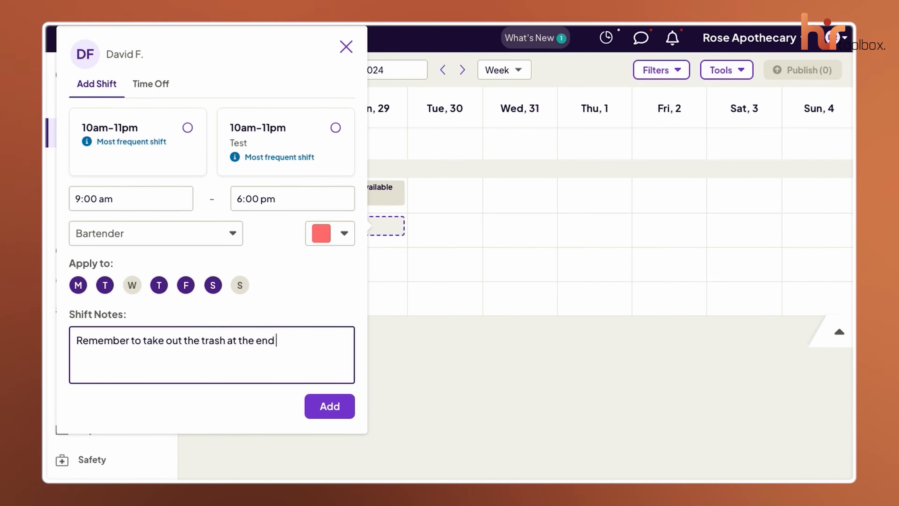
type("of your shift!")
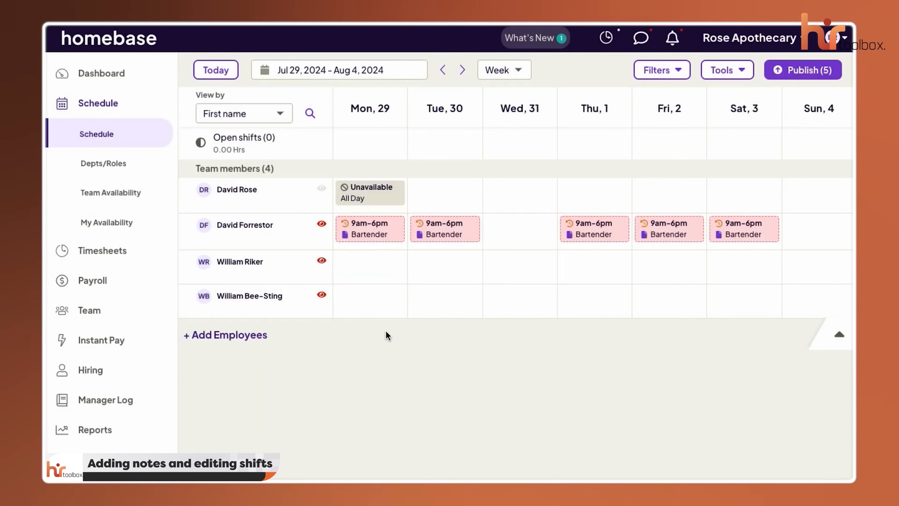
- Set the end time of the second team member's Monday Bartender shift to 6:30 pm and save it
left_click(378, 238)
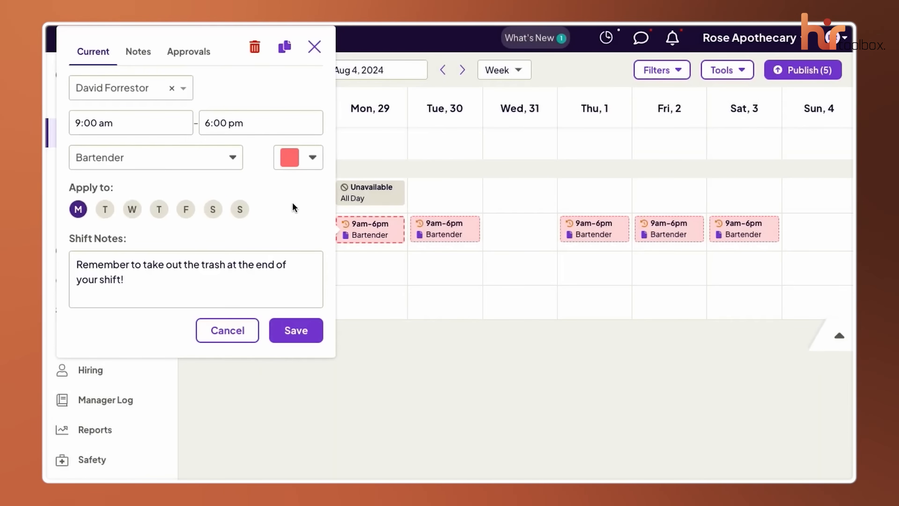
left_click(263, 122)
scroll(269, 209, "down", 3)
left_click(251, 209)
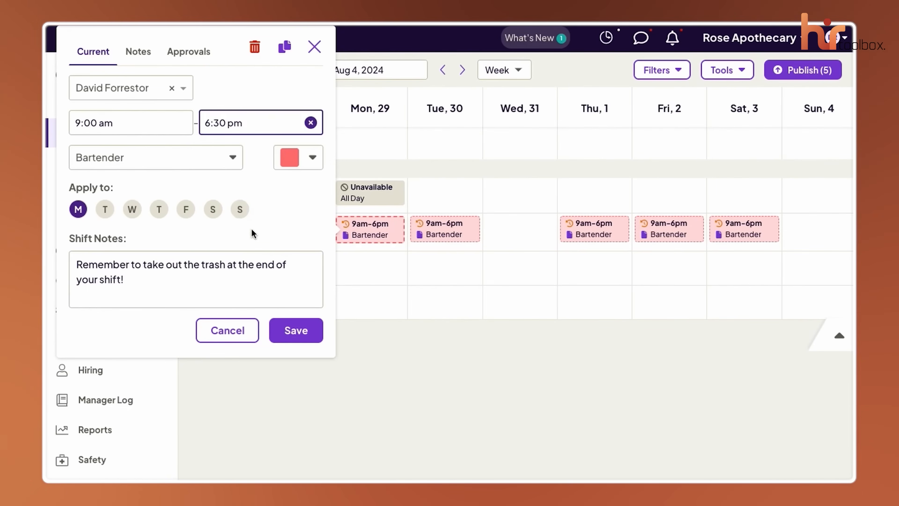
left_click(295, 330)
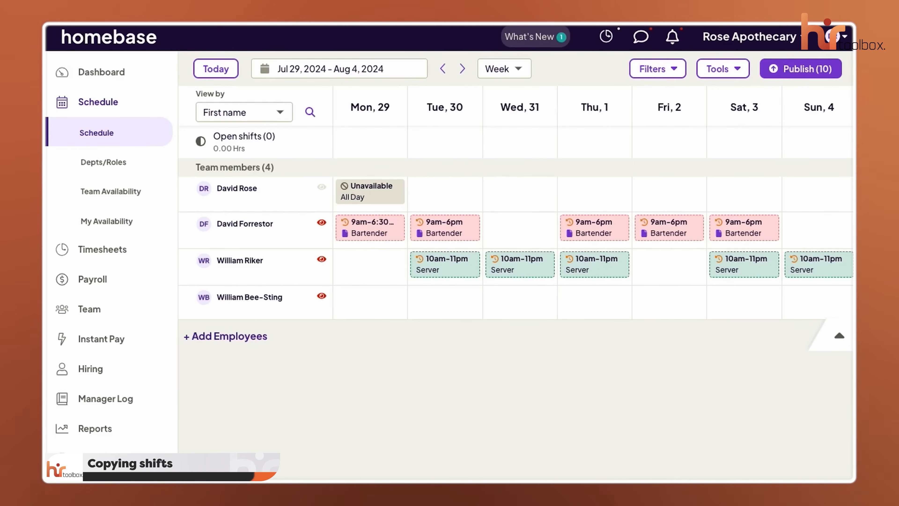
- Copy the second team member's Monday Bartender shift and paste it onto the fourth team member's Monday
left_click(372, 233)
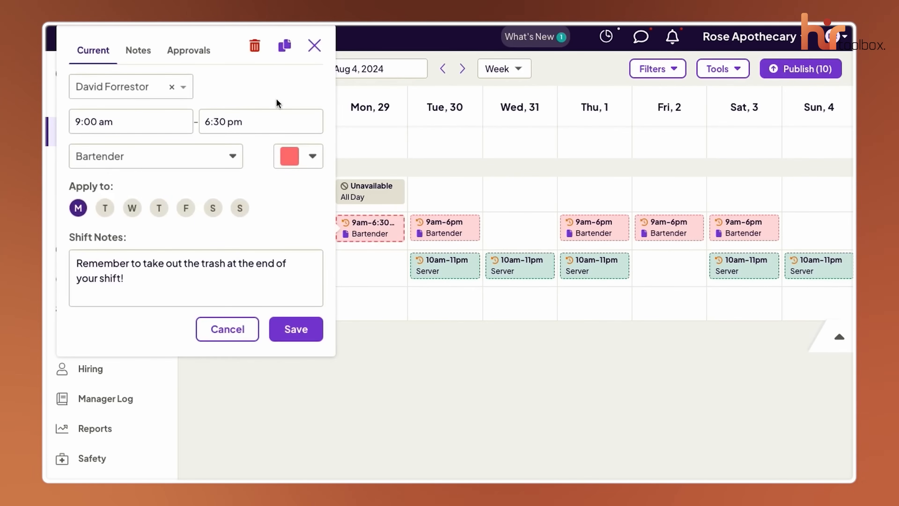
left_click(284, 45)
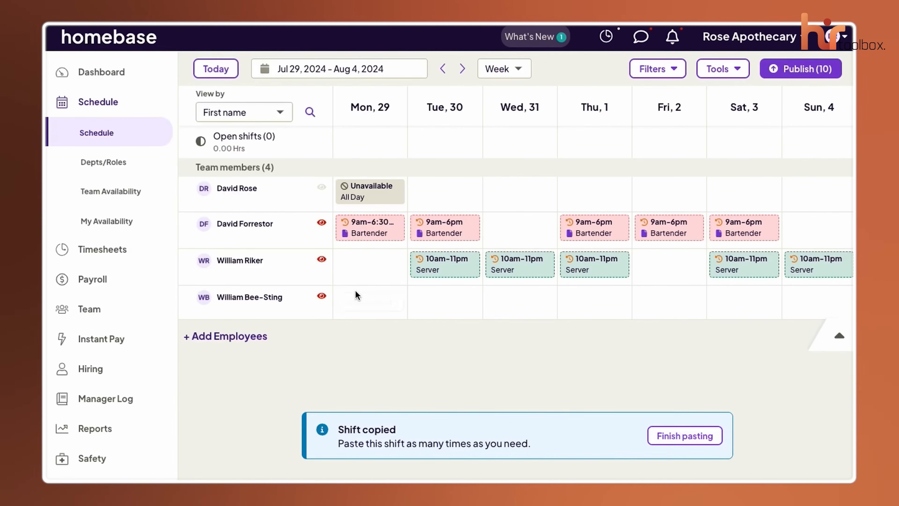
left_click(361, 305)
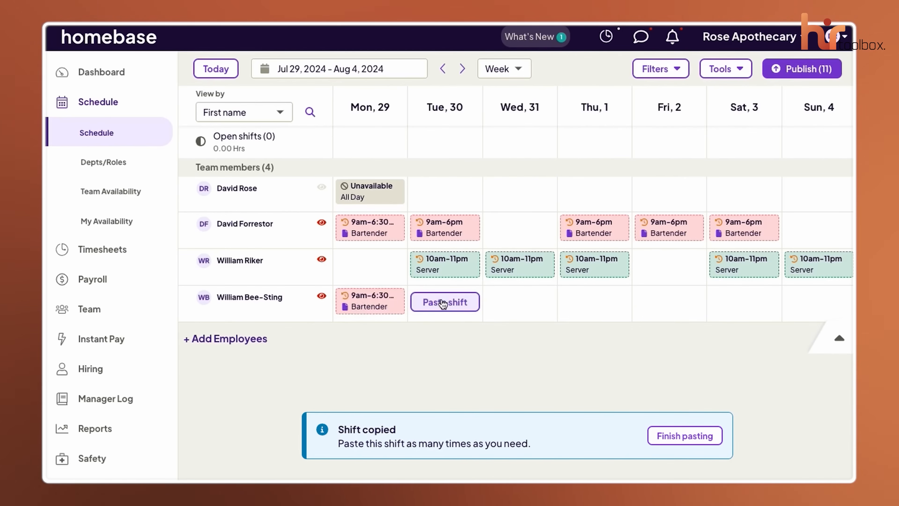
- Paste the copied Bartender shift onto the fourth team member's Tuesday, Wednesday, Friday and Sunday, and finish pasting
left_click(443, 304)
left_click(520, 302)
left_click(665, 303)
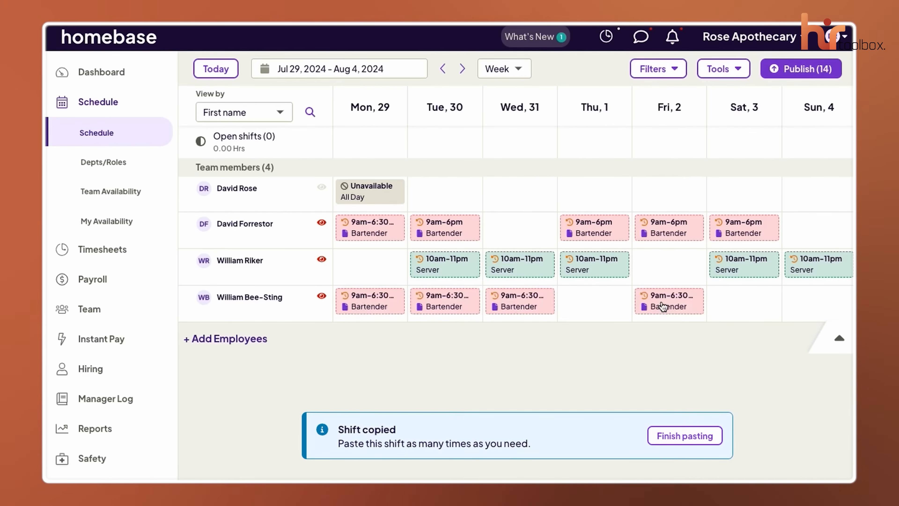
left_click(816, 302)
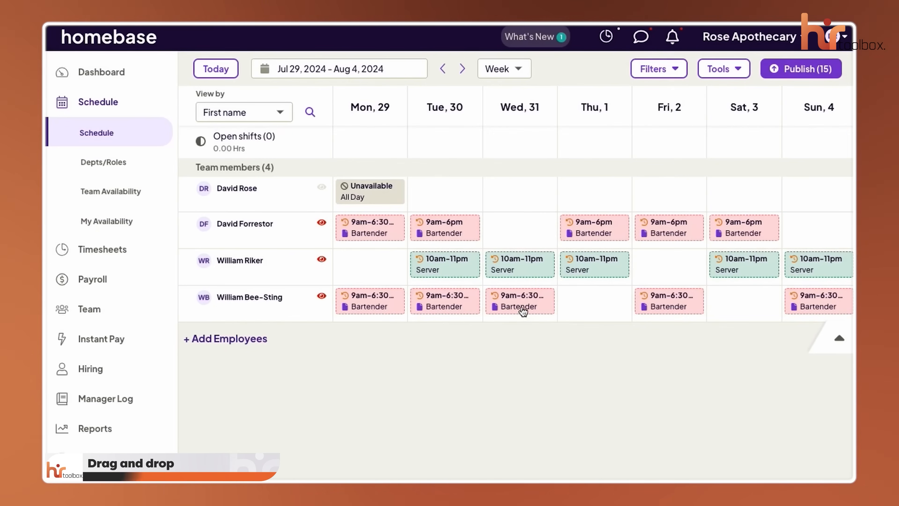
- Move the fourth team member's Wednesday and Friday Bartender shifts to the first team member on the same days
left_click_drag(518, 306, 522, 304)
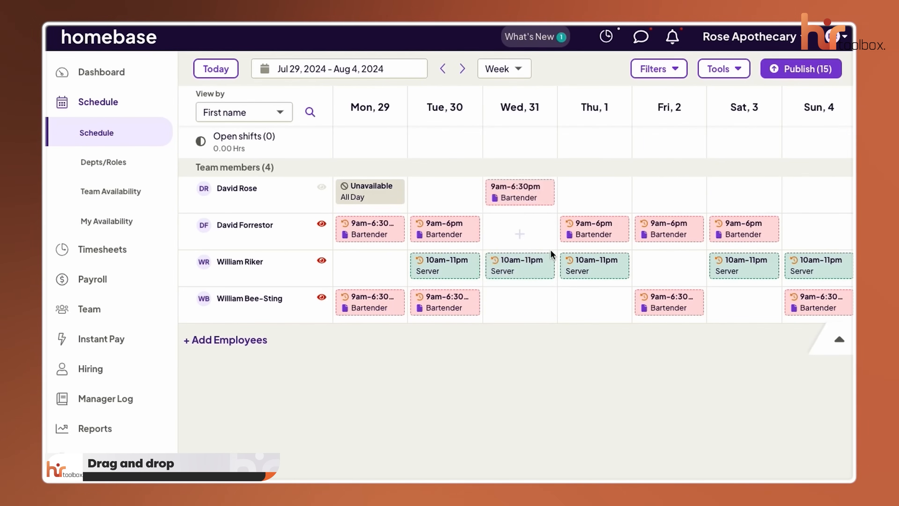
left_click_drag(662, 302, 665, 199)
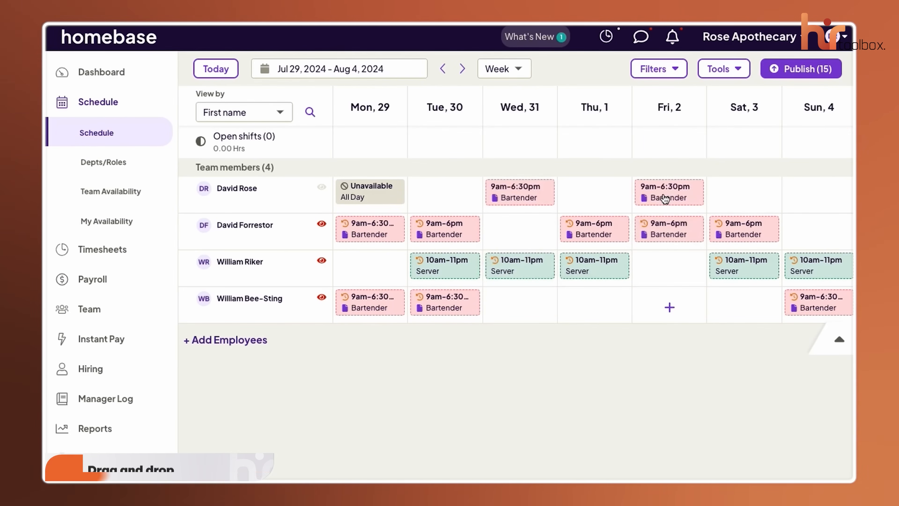
- Set the end time of the fourth team member's Tuesday shift to 7:00 pm and its colour to orange
left_click(452, 302)
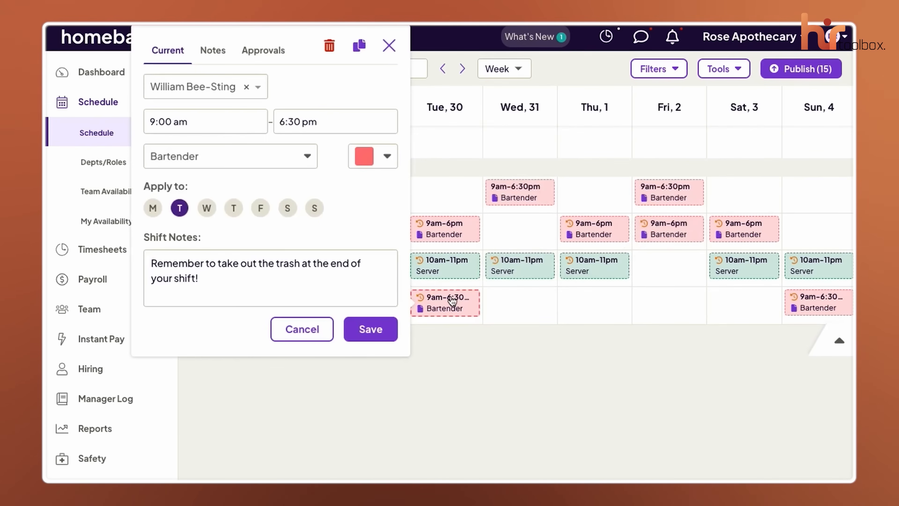
left_click(307, 126)
scroll(311, 207, "down", 2)
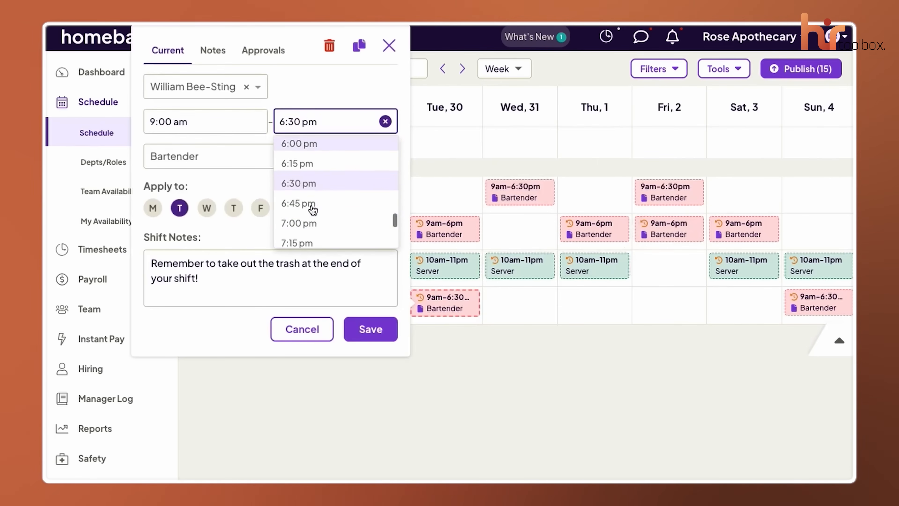
left_click(306, 220)
left_click(354, 160)
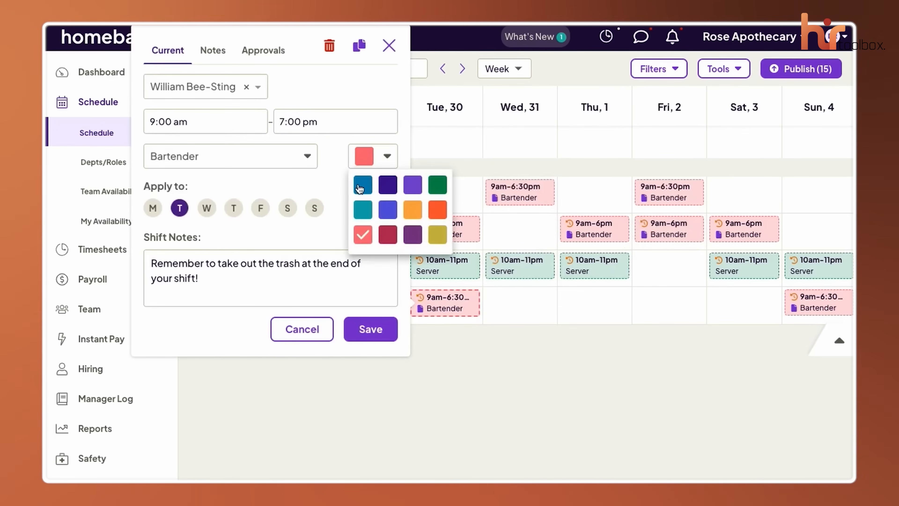
left_click(411, 211)
- Assign the CEO role to the fourth team member's Tuesday shift and save it
left_click(297, 158)
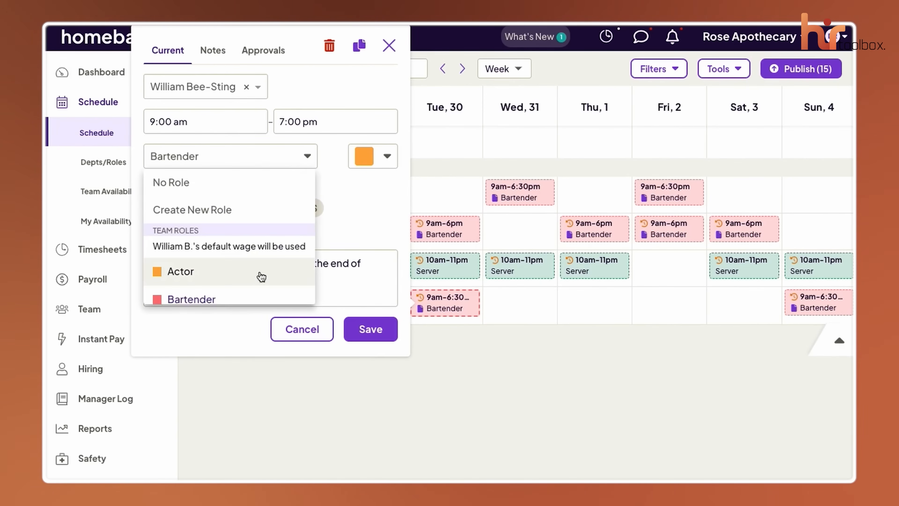
scroll(260, 279, "down", 2)
left_click(259, 279)
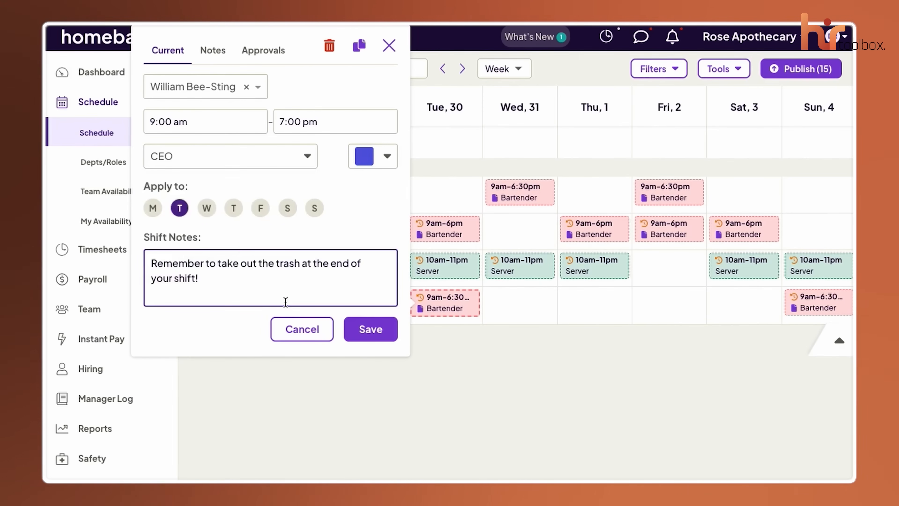
left_click(370, 331)
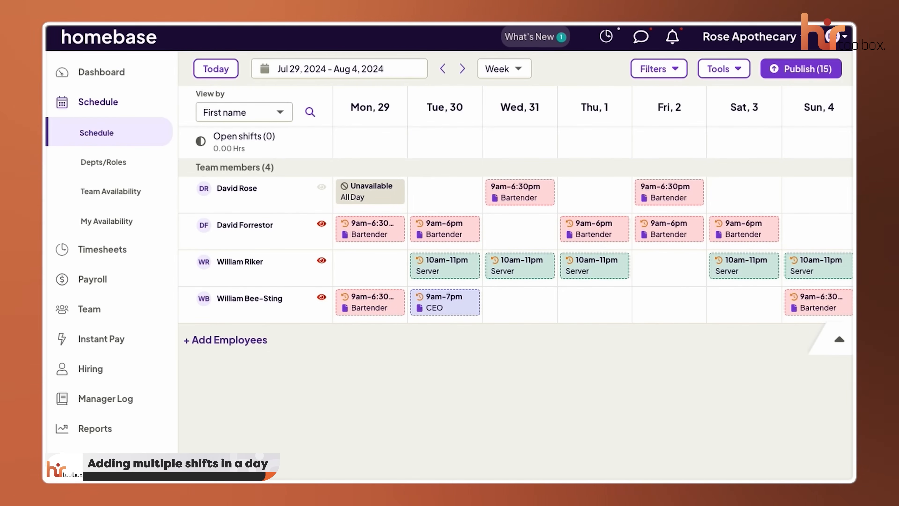
- Start a second Monday shift for the fourth team member, running from 7:00 pm to 11:30 pm
mouse_move(368, 315)
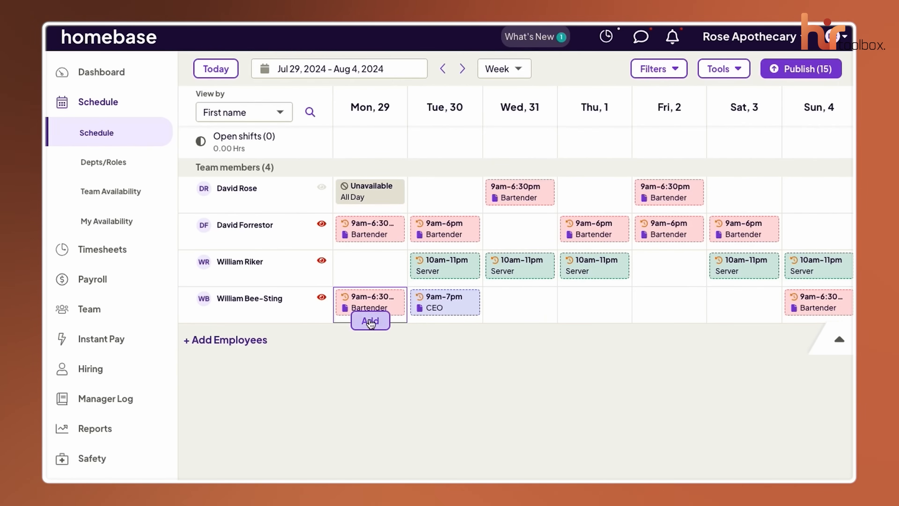
left_click(370, 321)
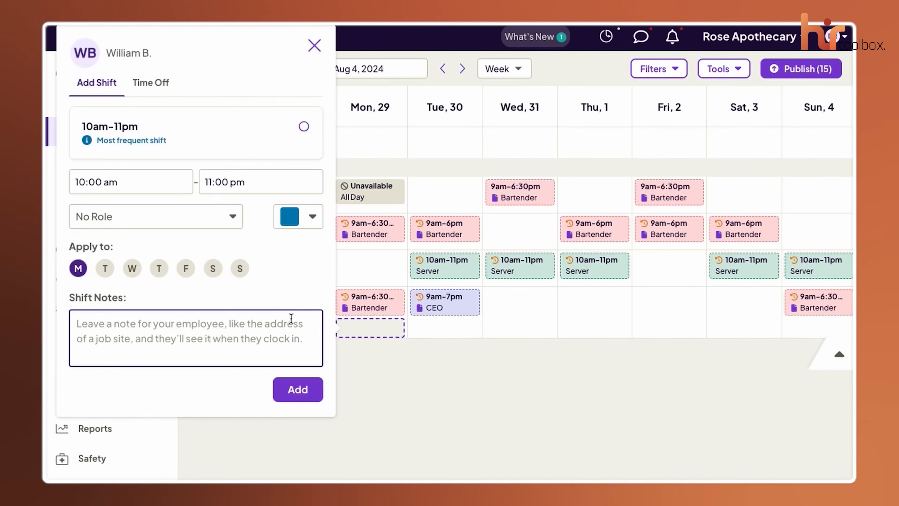
left_click(144, 185)
scroll(126, 249, "down", 10)
left_click(138, 259)
left_click(241, 181)
left_click(237, 283)
- Give the second Monday shift the Cashier role and a green colour, and add it to the schedule
left_click(128, 219)
scroll(128, 283, "down", 2)
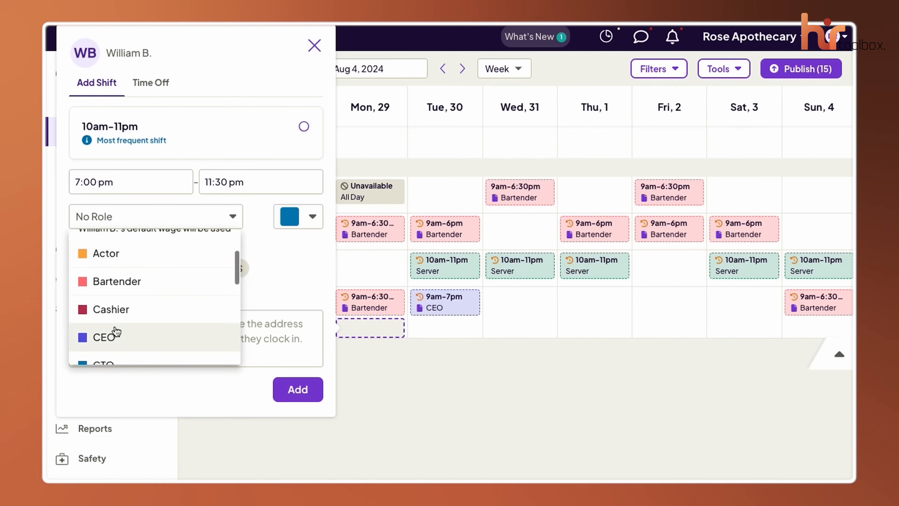
left_click(106, 307)
left_click(312, 216)
left_click(329, 278)
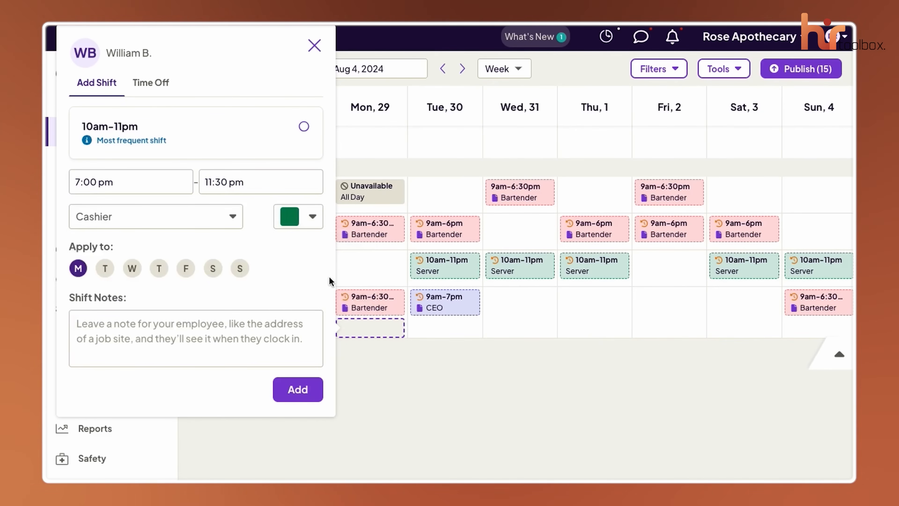
left_click(299, 389)
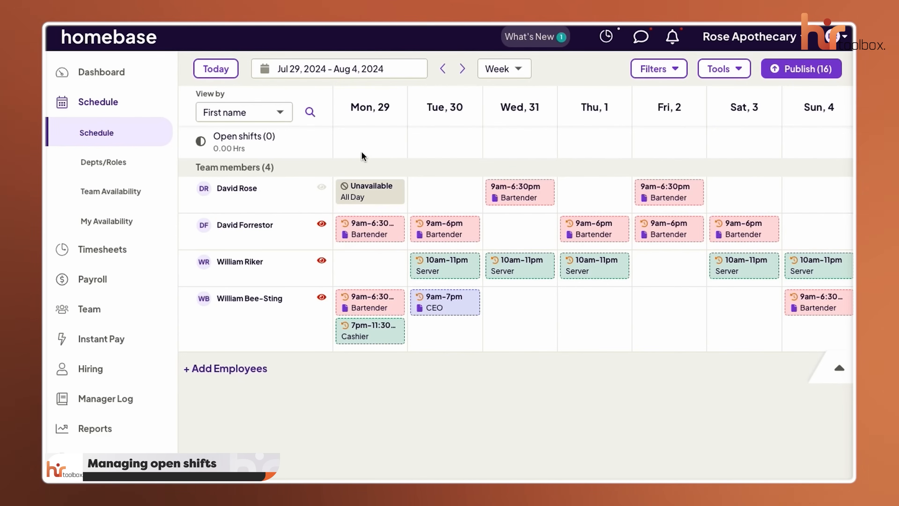
- Add a 10am-11pm Bartender open shift on Monday and move the third team member's Tuesday and Wednesday Server shifts to open shifts
mouse_move(364, 145)
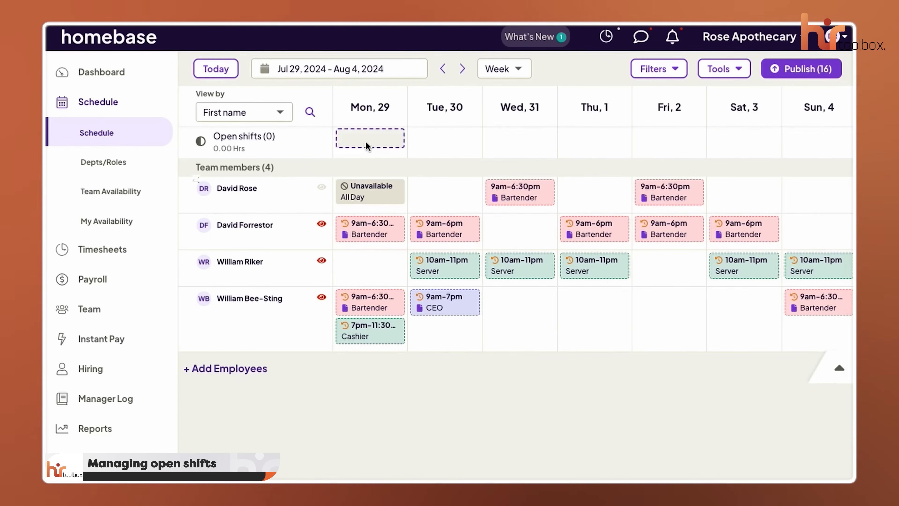
left_click(370, 145)
left_click(227, 184)
left_click(160, 302)
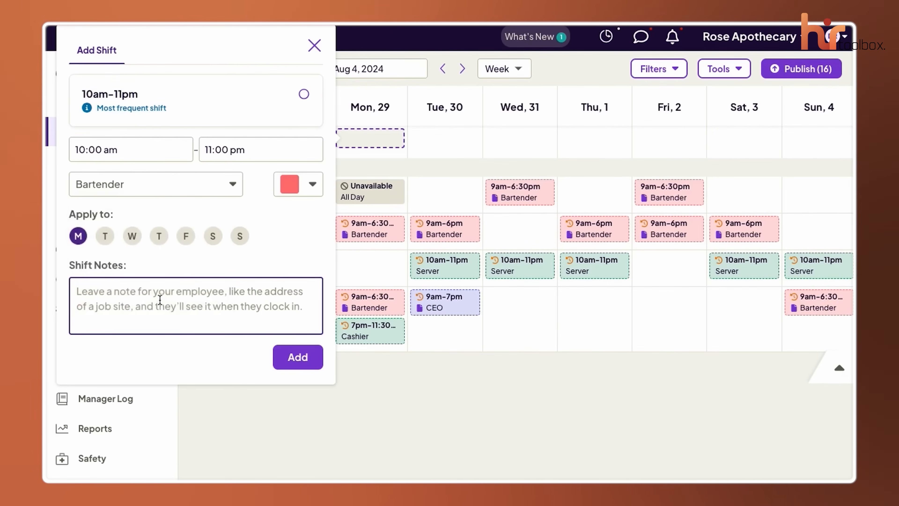
left_click(293, 364)
left_click_drag(441, 273, 440, 147)
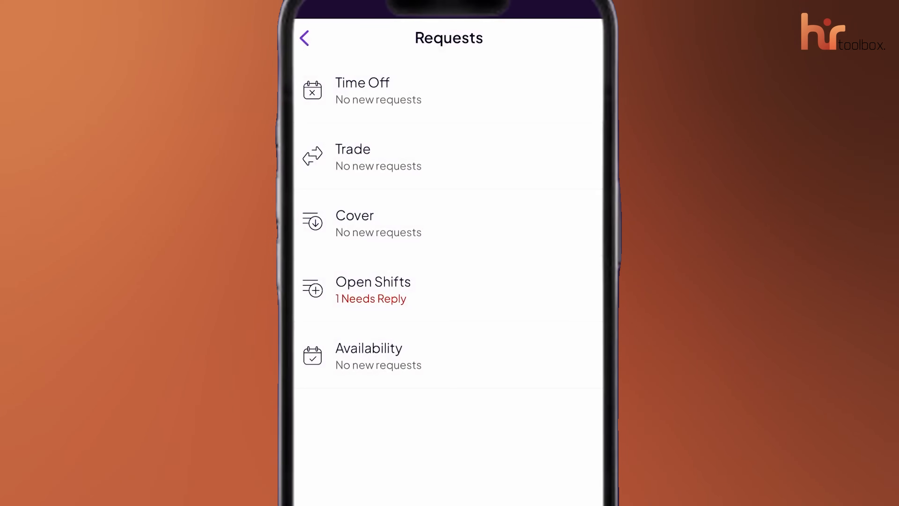
- In the Homebase mobile app, assign the Sat, Aug 10 Cashier open shift to the team member who accepted it
left_click(533, 301)
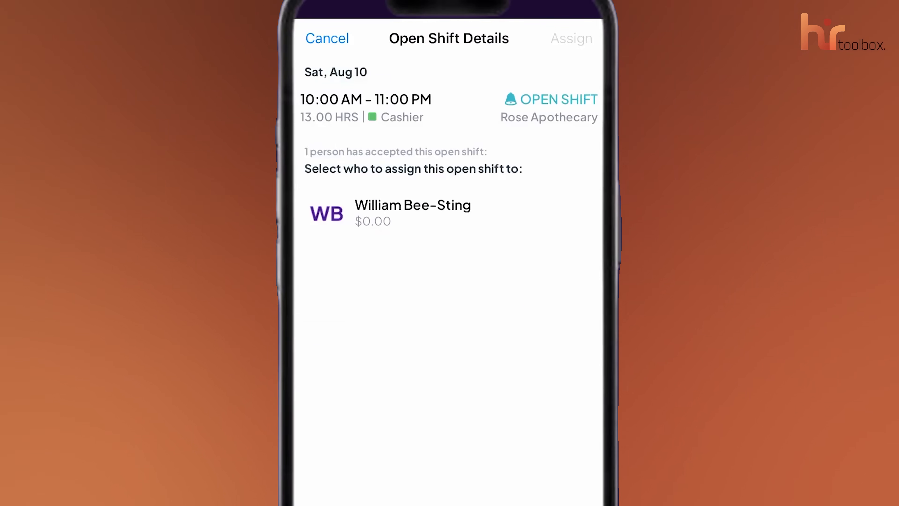
left_click(554, 44)
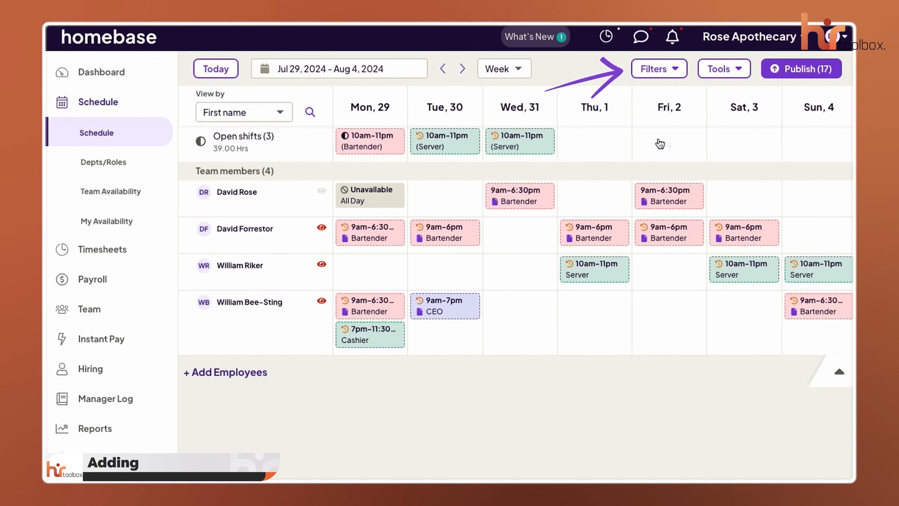
- In the Homebase web schedule, filter the weekly view to show the Events row
left_click(653, 69)
left_click(623, 108)
left_click(700, 283)
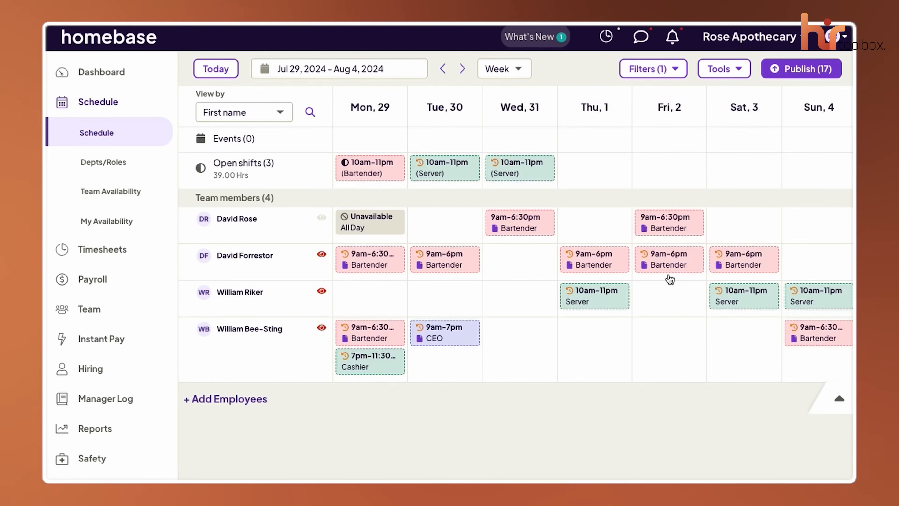
- Add an event on Thursday, Aug 1 titled for a team member's birthday, with a short event description
mouse_move(591, 144)
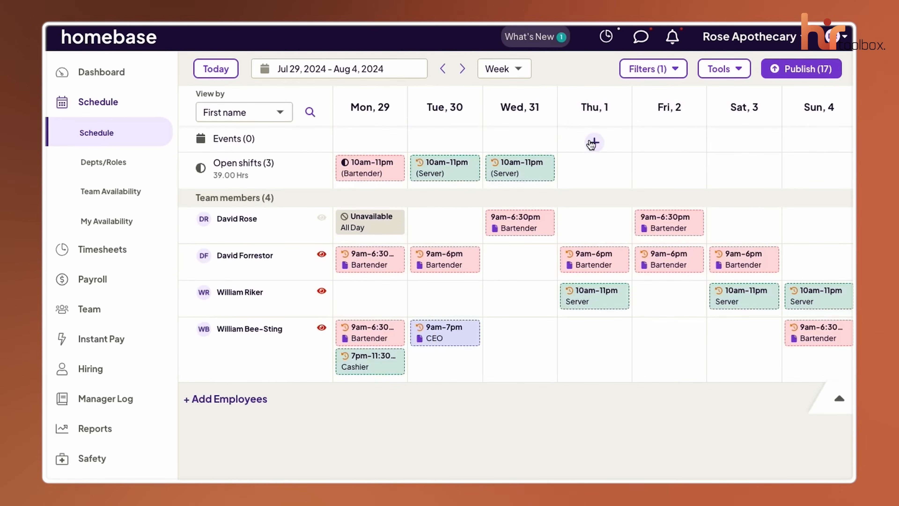
left_click(592, 142)
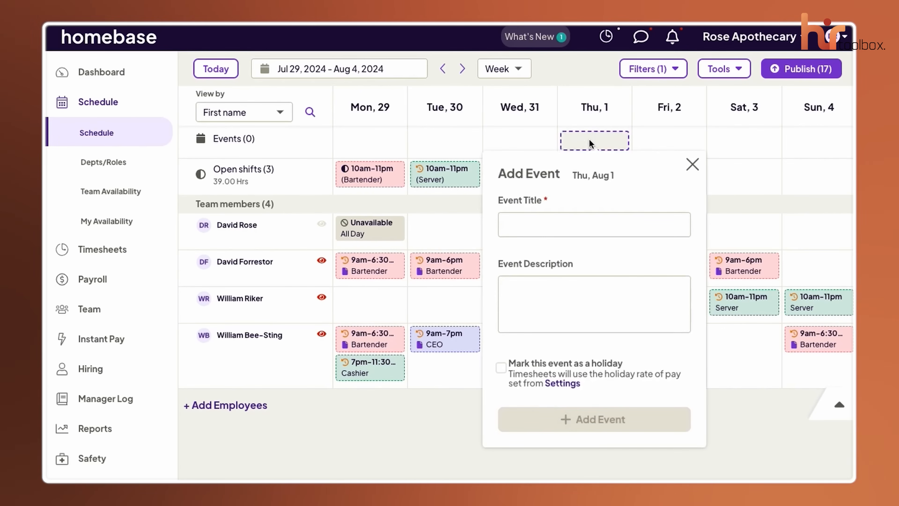
type("David's Birthday!")
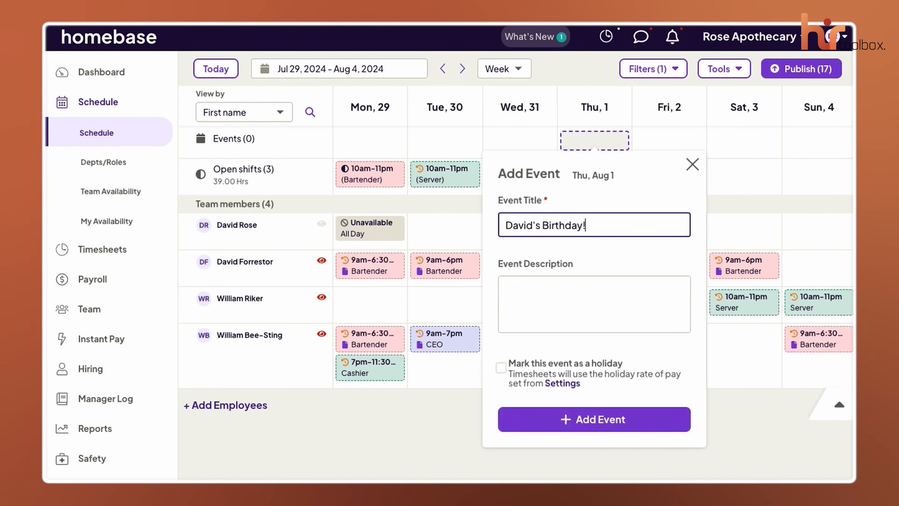
key("Tab")
type("Come cel")
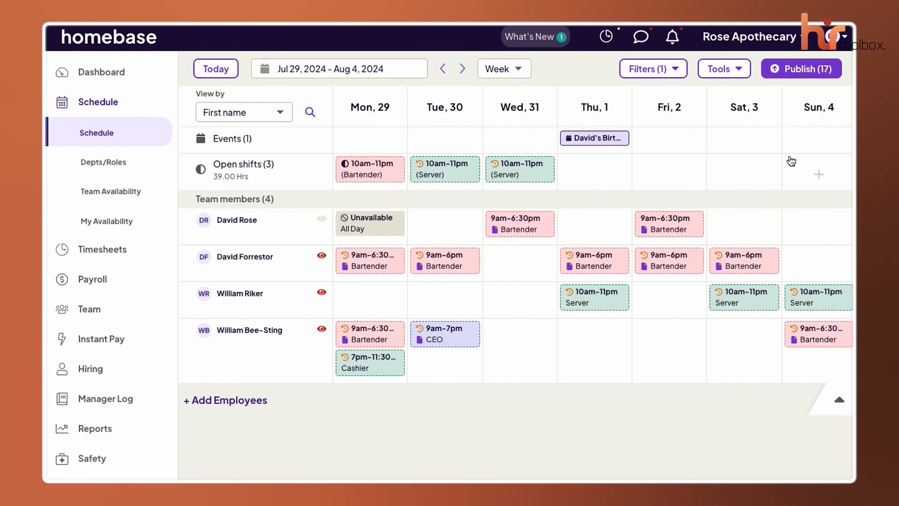
- Publish the Jul 29 - Aug 4 schedule with notifications set to "Do not notify anyone" and close the publishing summary
left_click(792, 75)
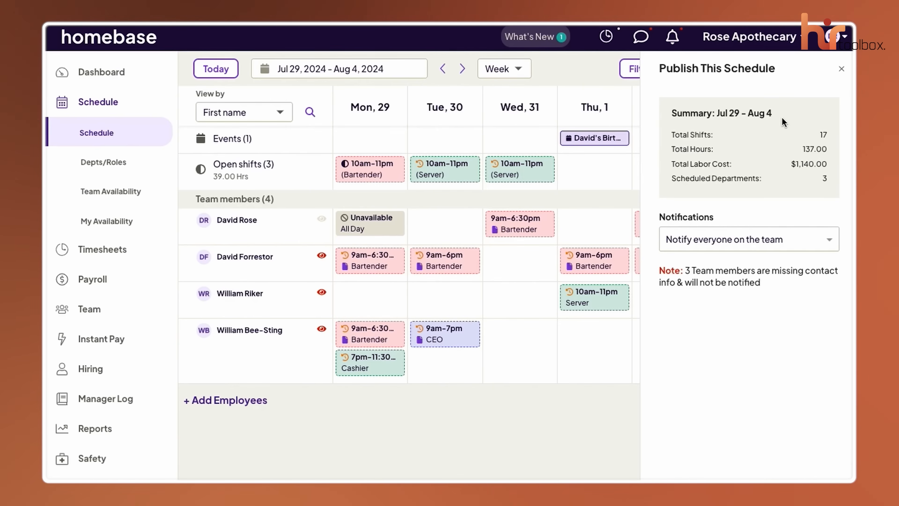
left_click(742, 238)
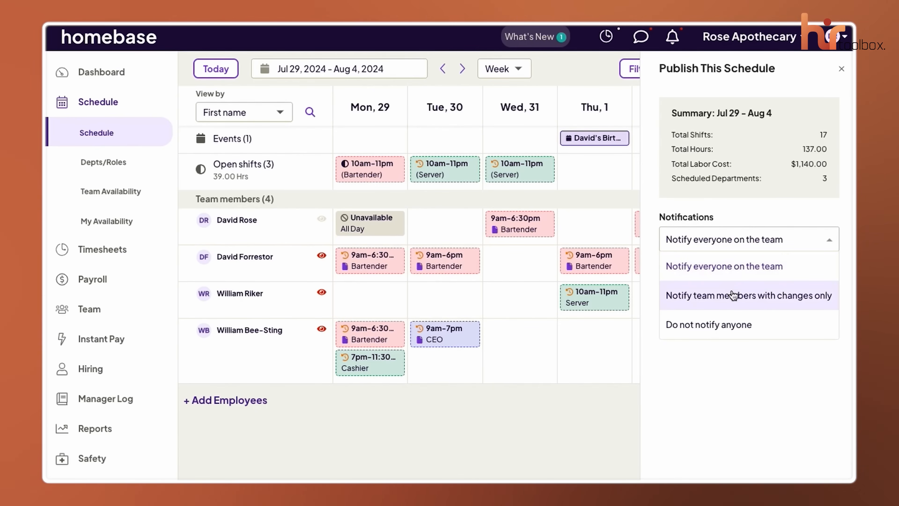
left_click(762, 325)
scroll(760, 284, "down", 3)
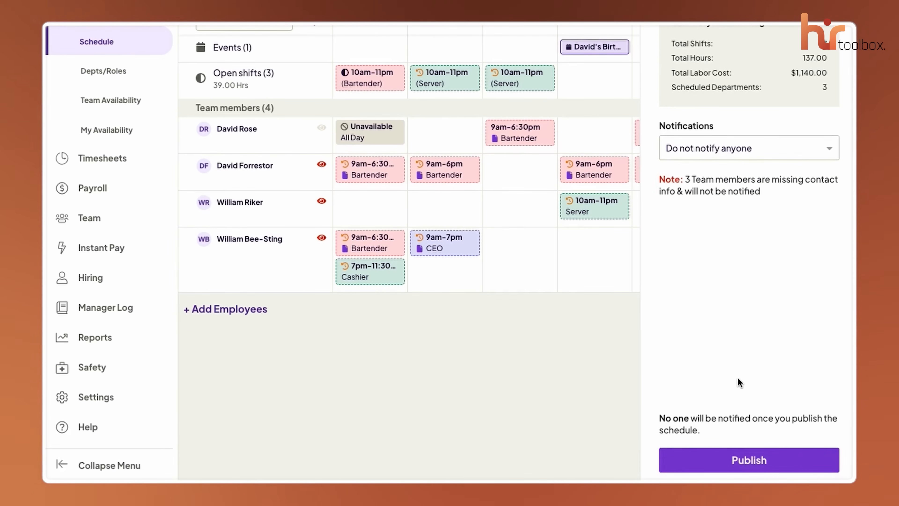
left_click(735, 457)
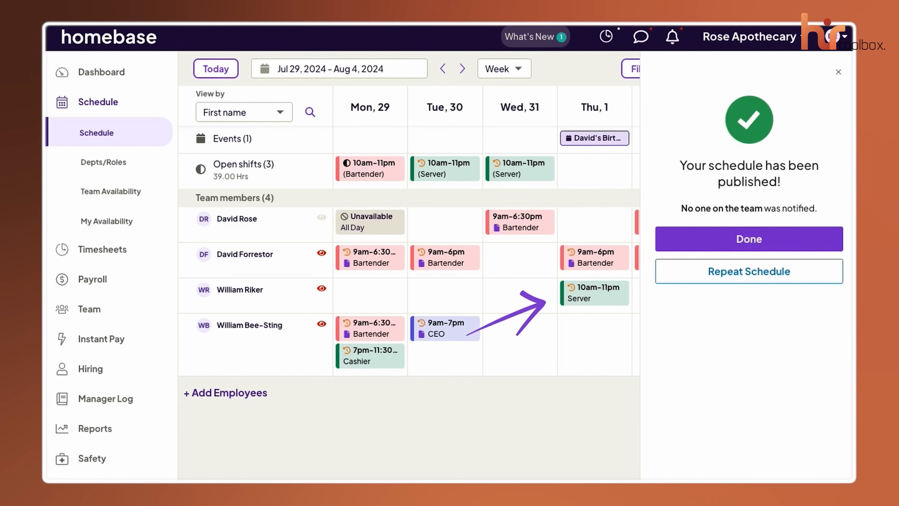
left_click(737, 244)
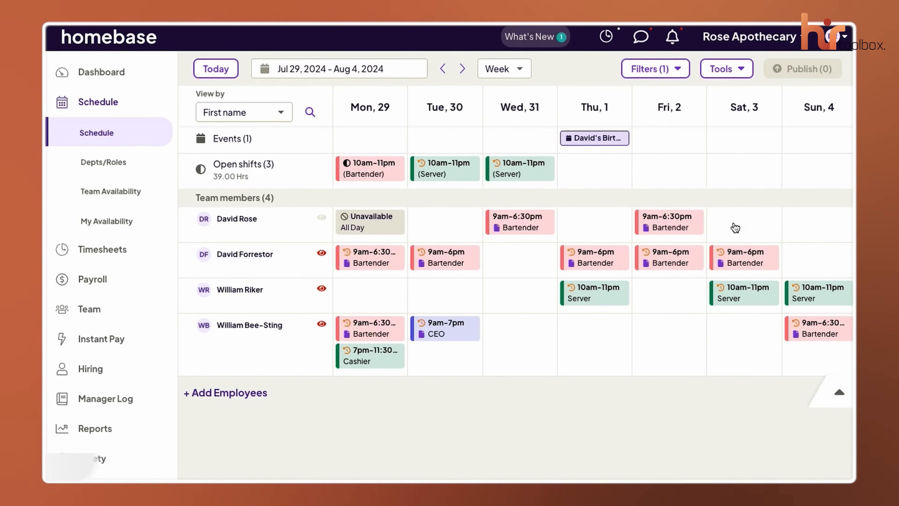
- Copy the Jul 29 - Aug 04 schedule to the week of Aug 05 - Aug 11
left_click(732, 71)
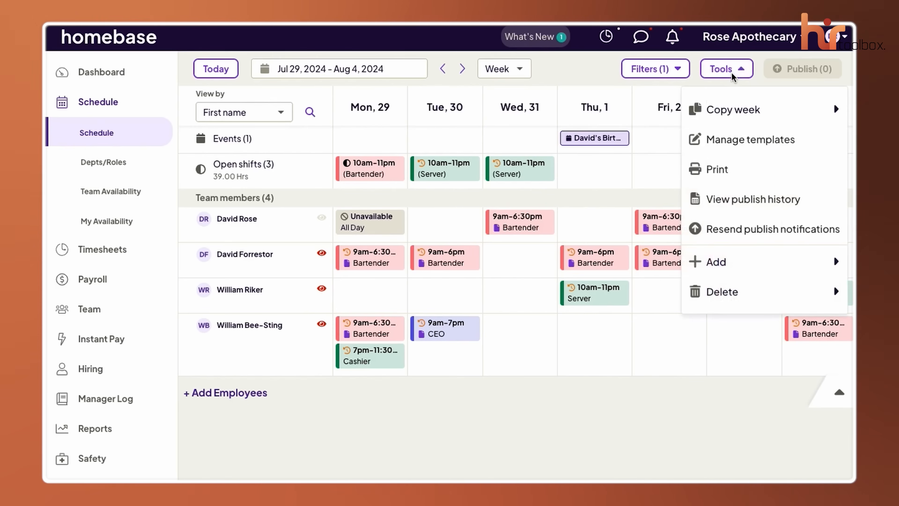
mouse_move(682, 115)
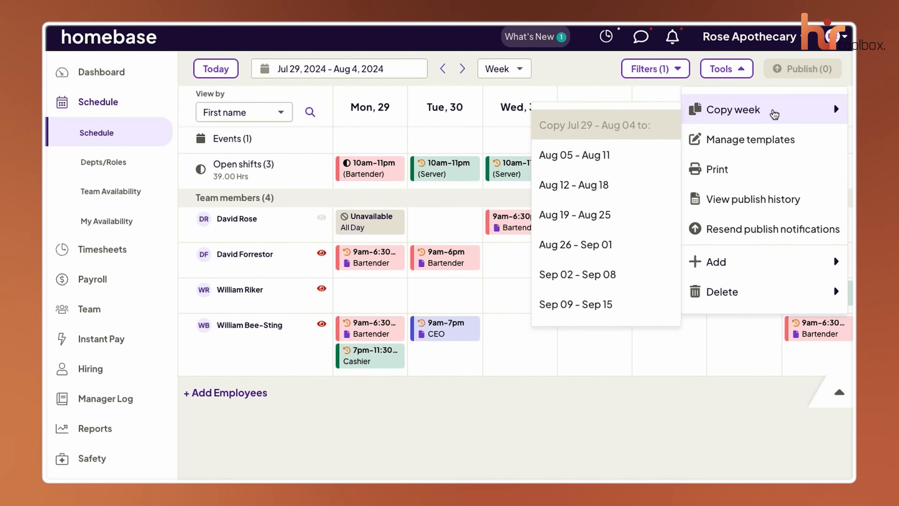
left_click(625, 156)
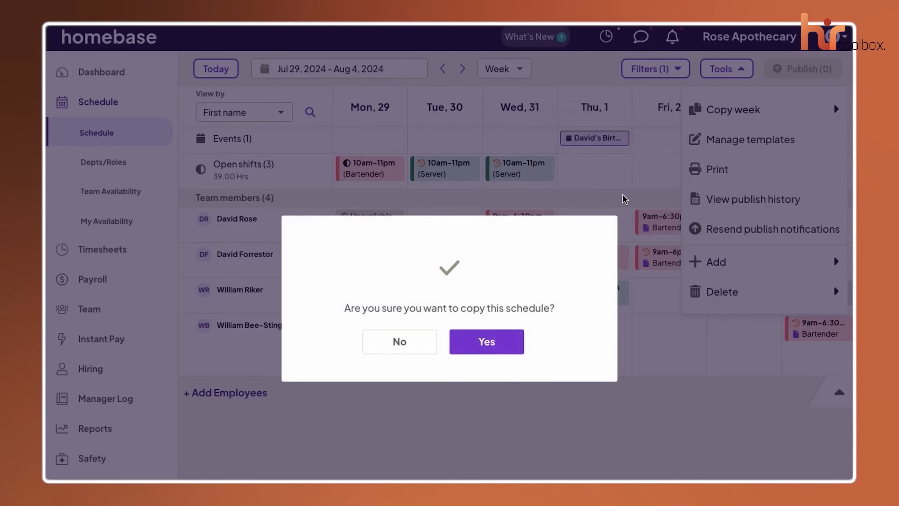
left_click(502, 343)
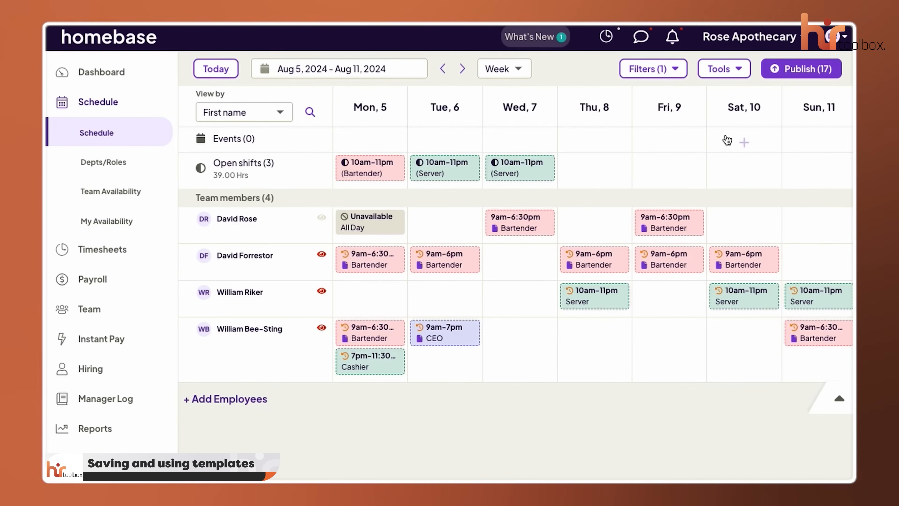
- Name a new template of the current Aug 5 - Aug 11 schedule "Standard Schedule" in the template manager
left_click(741, 76)
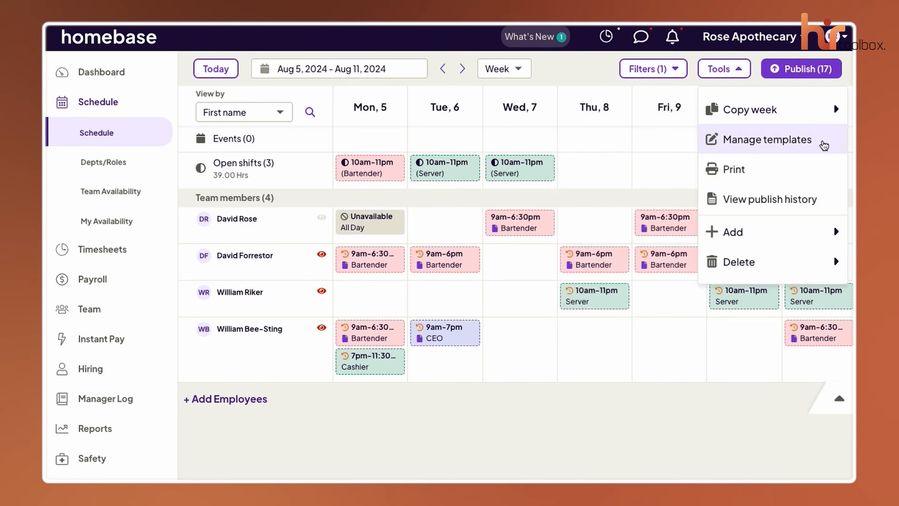
left_click(824, 145)
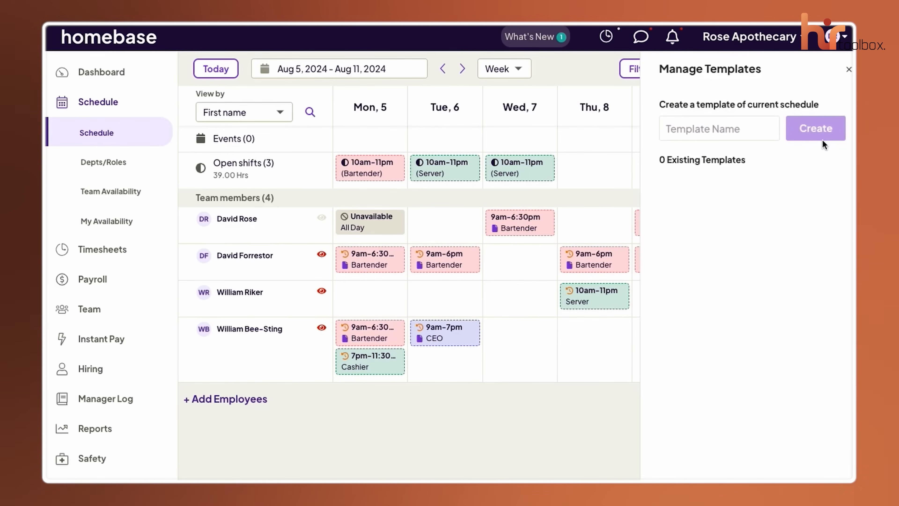
type("St")
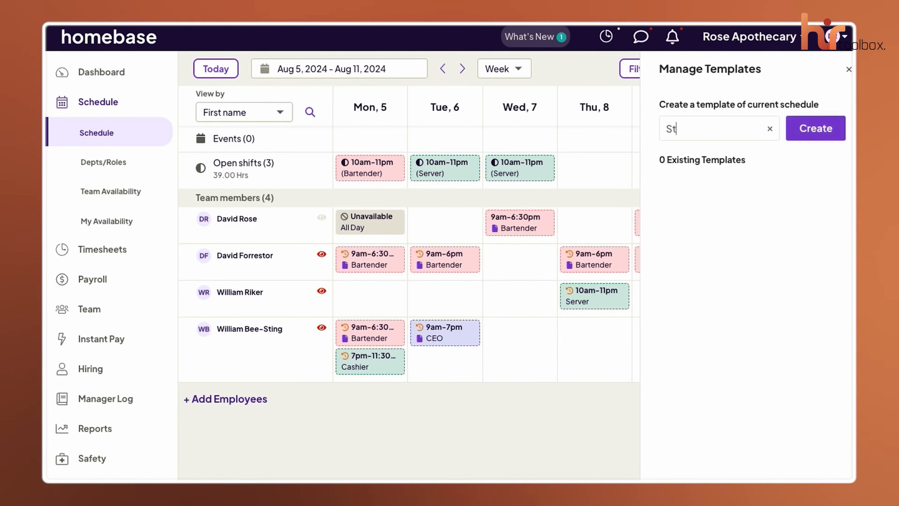
type("andard Schedule")
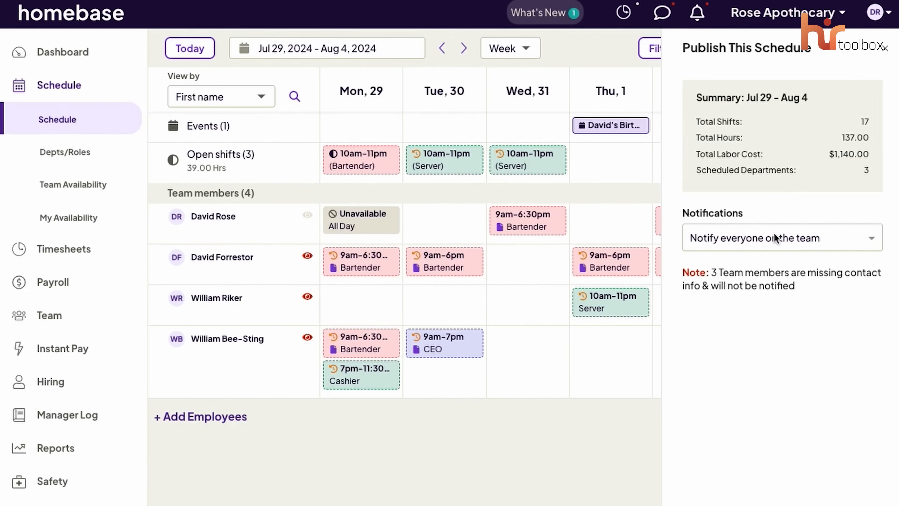
- Open the notification choices for publishing the Jul 29 - Aug 4 schedule, and display the target weeks for copying it
left_click(775, 238)
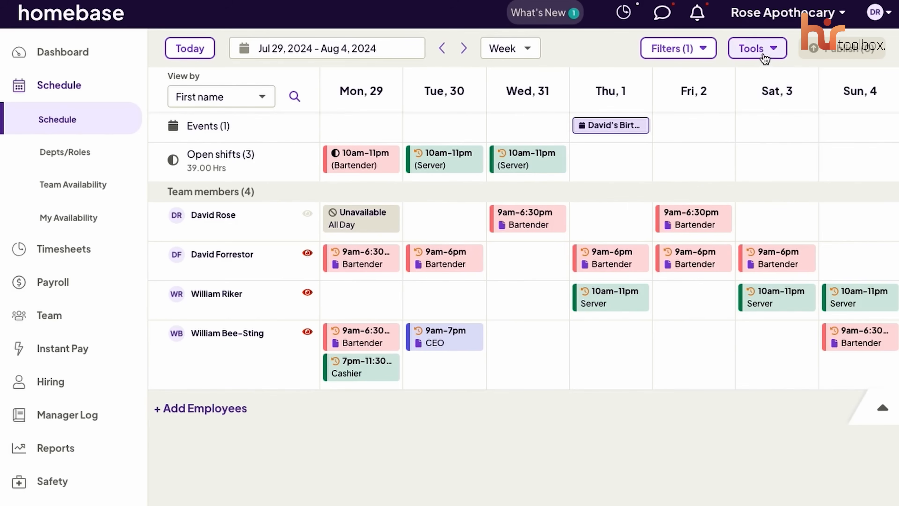
left_click(758, 48)
mouse_move(797, 103)
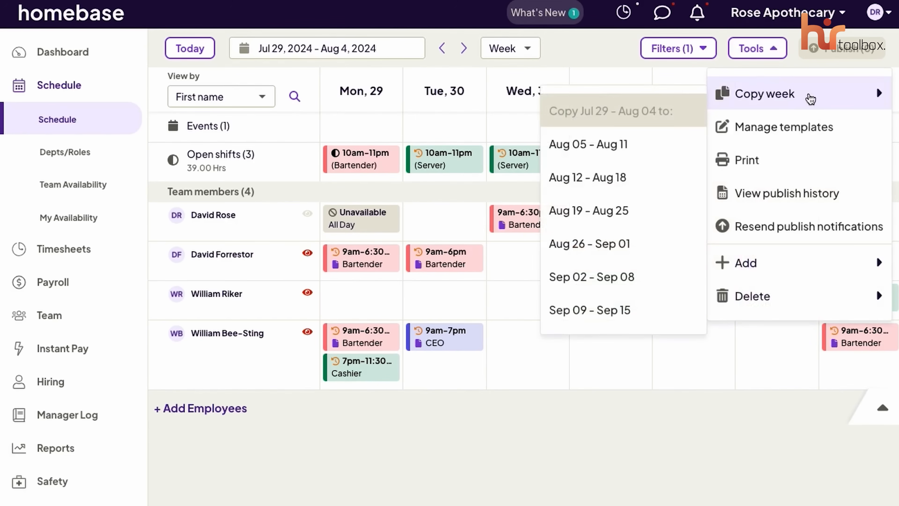
- Start a new event on Thursday, Aug 1 and title it as a team member's birthday
left_click(605, 127)
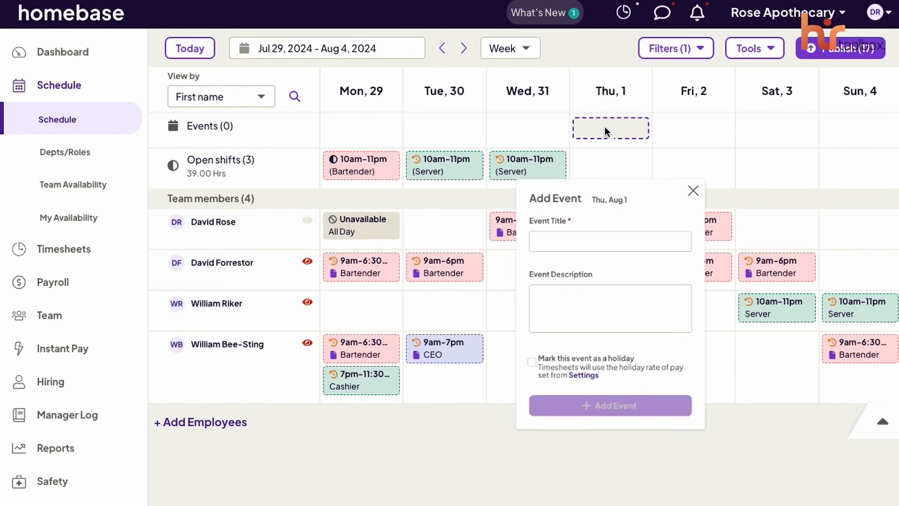
left_click(555, 220)
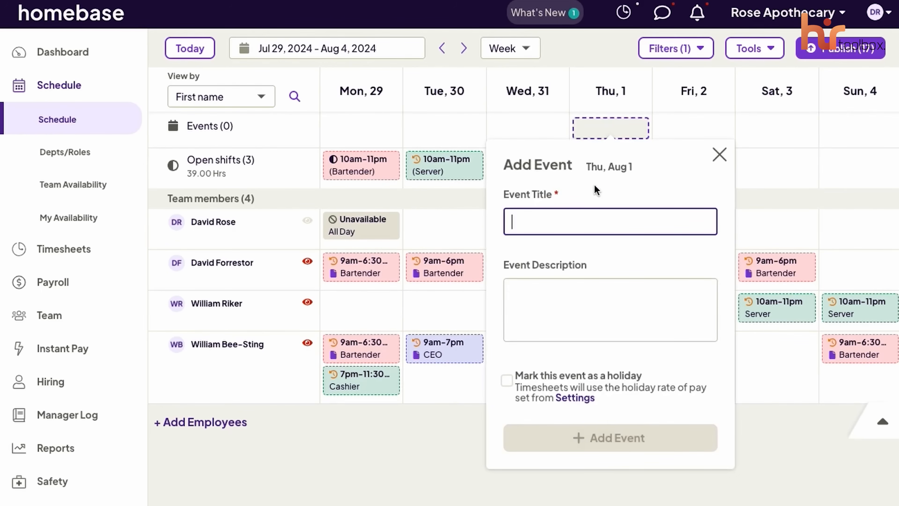
type("David's Birthday!")
key("Tab")
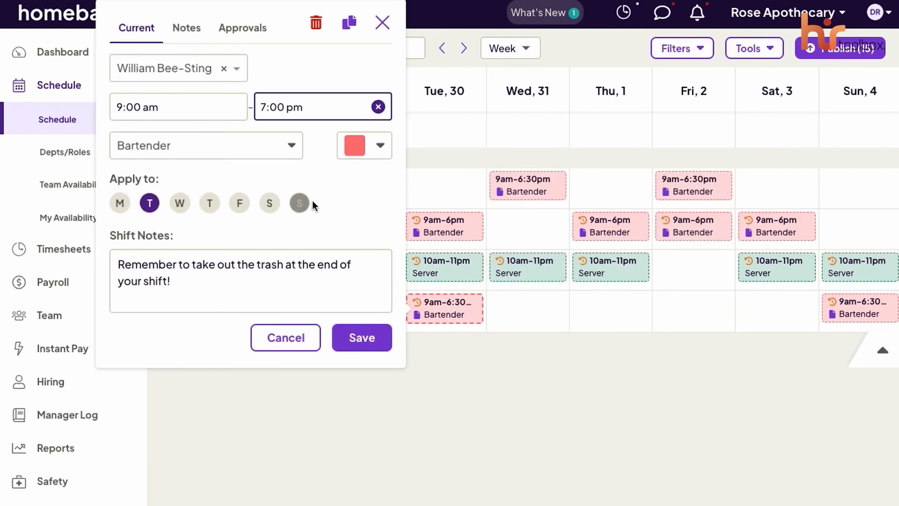
- Change the color of the Tuesday 9:00 am - 7:00 pm Bartender shift to orange
left_click(343, 140)
left_click(405, 204)
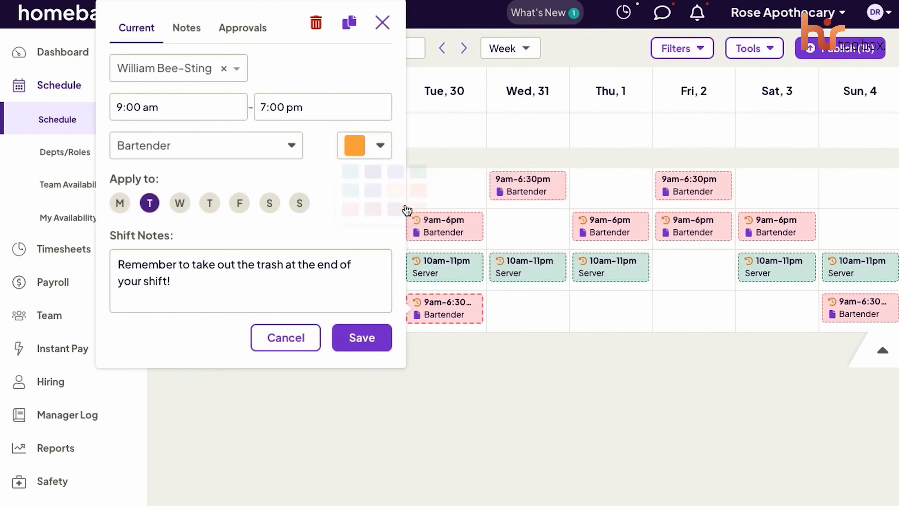